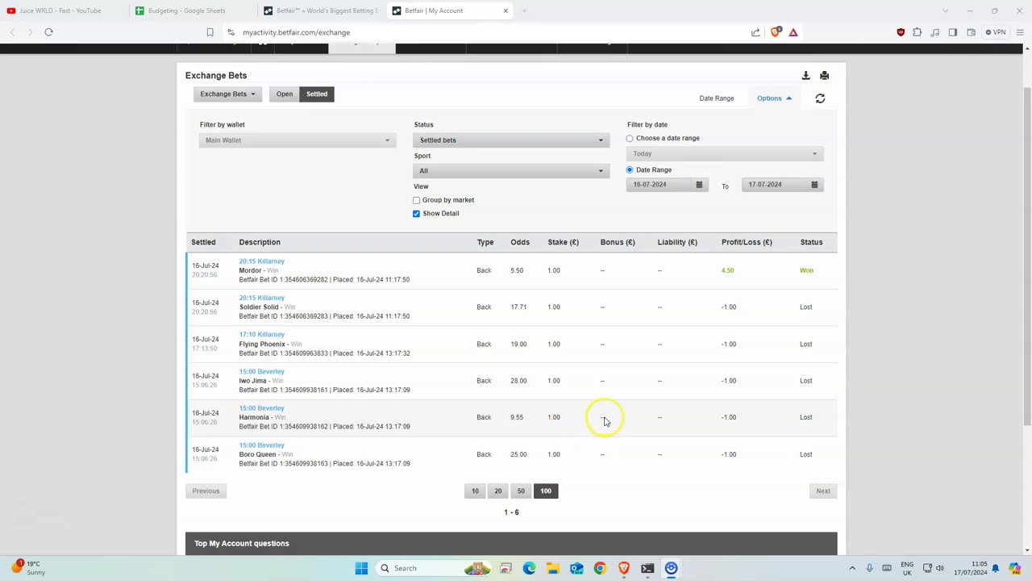
- Review the settled exchange bets from 16-07-2024 to 17-07-2024, including each horse's odds, stake and profit or loss
{"action": "scroll", "coordinate": [605, 417], "scroll_direction": "up", "scroll_amount": 1}
{"action": "scroll", "coordinate": [637, 440], "scroll_direction": "down", "scroll_amount": 1}
{"action": "scroll", "coordinate": [653, 458], "scroll_direction": "down", "scroll_amount": 1}
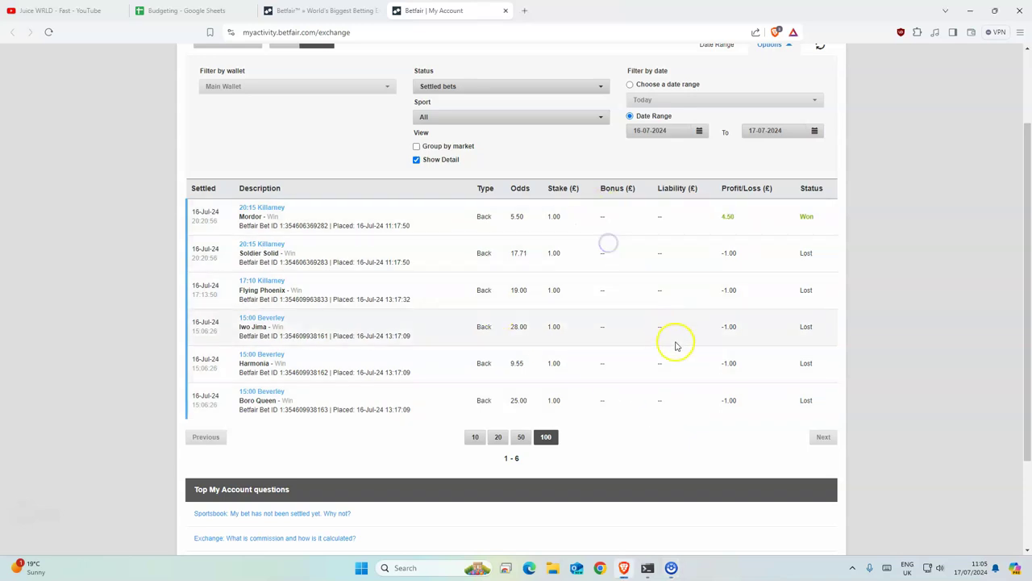
{"action": "scroll", "coordinate": [677, 380], "scroll_direction": "up", "scroll_amount": 2}
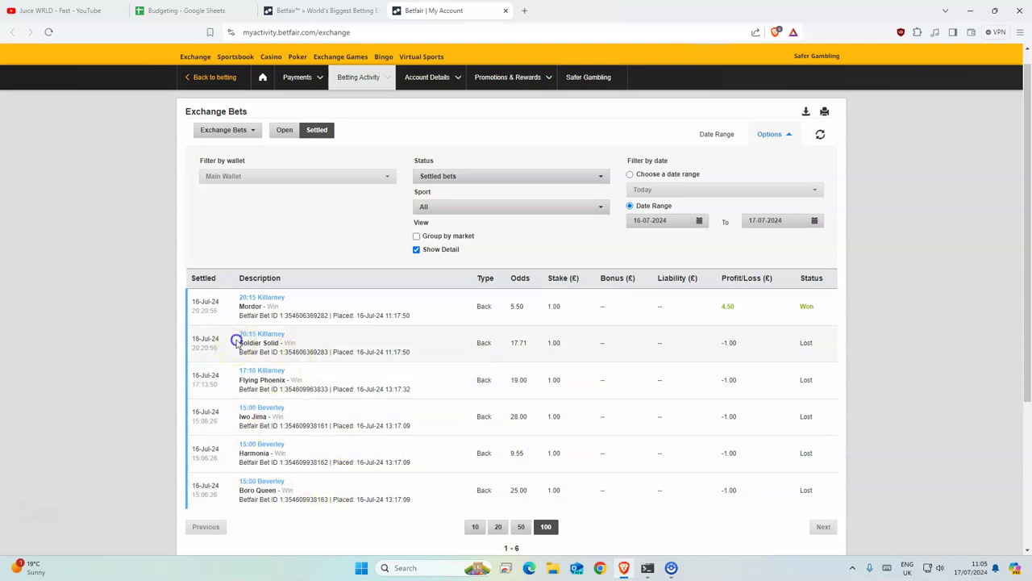
{"action": "left_click_drag", "start_coordinate": [317, 339], "coordinate": [322, 344]}
{"action": "left_click", "coordinate": [478, 341]}
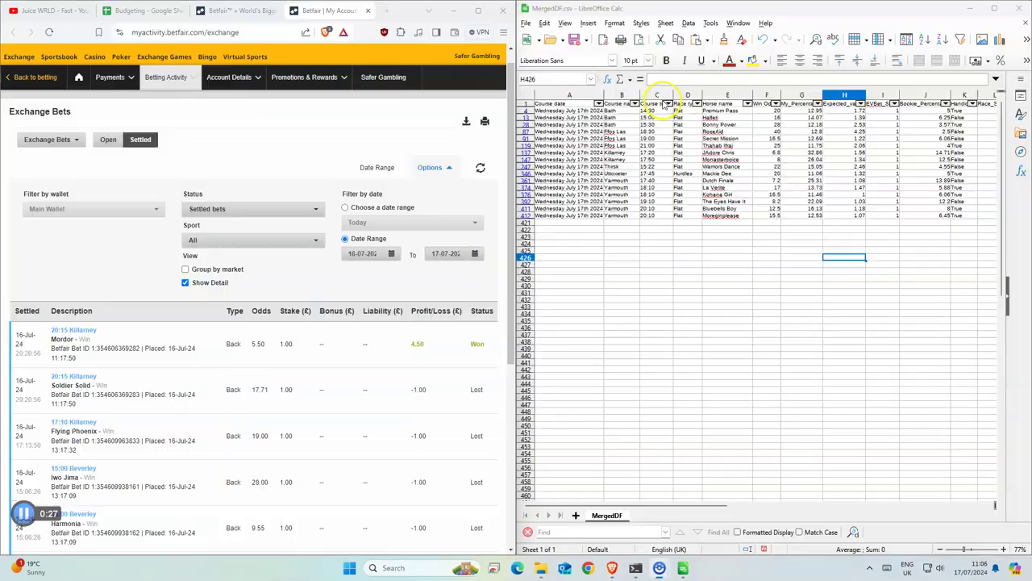
- Delete the race type column from the MergedDF.csv spreadsheet in LibreOffice Calc
{"action": "right_click", "coordinate": [687, 98]}
{"action": "left_click", "coordinate": [716, 178]}
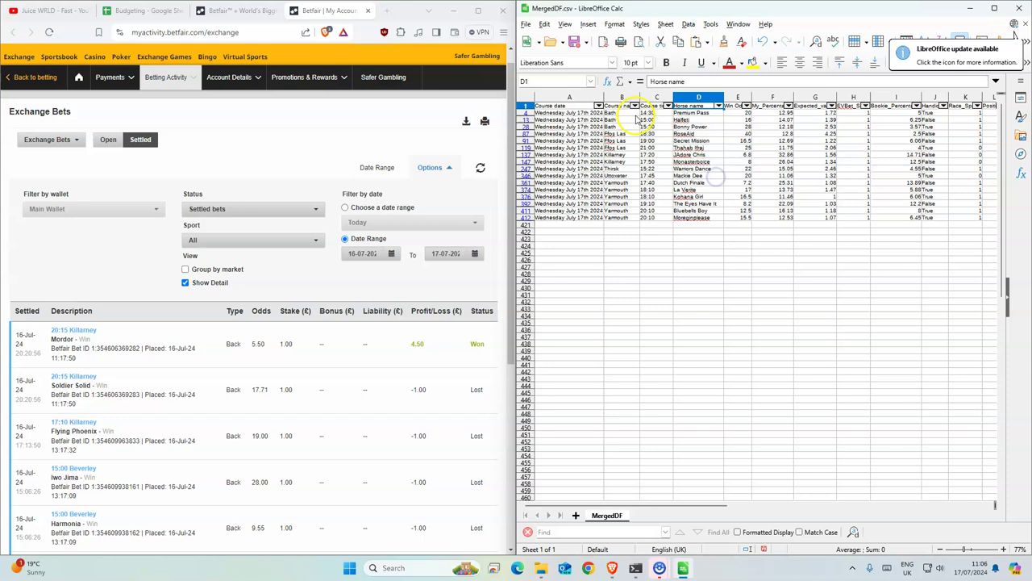
- Examine the listed course names and the full-width table of filtered bets, keeping the spreadsheet beside the browser
{"action": "left_click", "coordinate": [622, 114]}
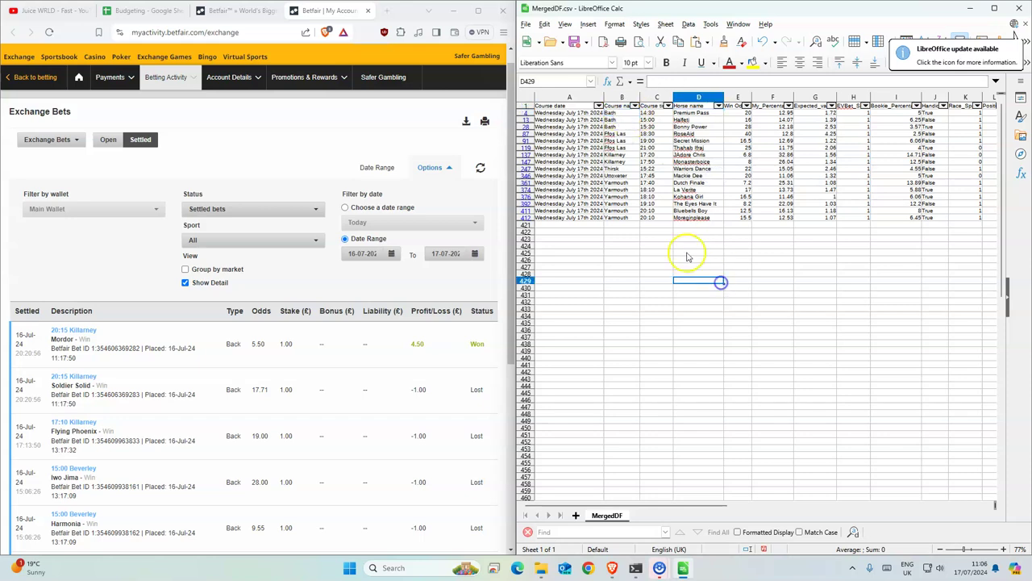
{"action": "left_click", "coordinate": [622, 217], "text": "shift"}
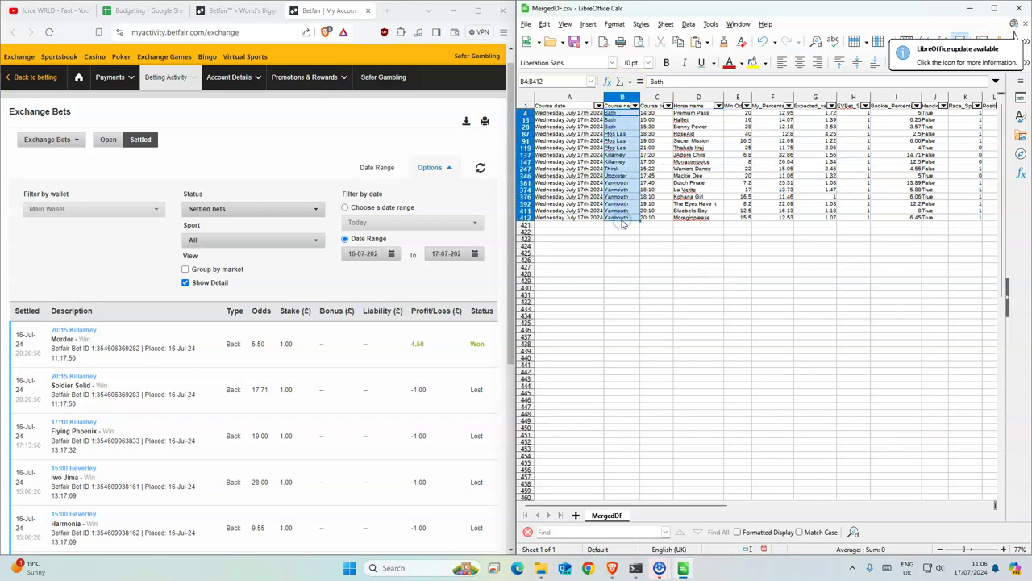
{"action": "left_click", "coordinate": [994, 8]}
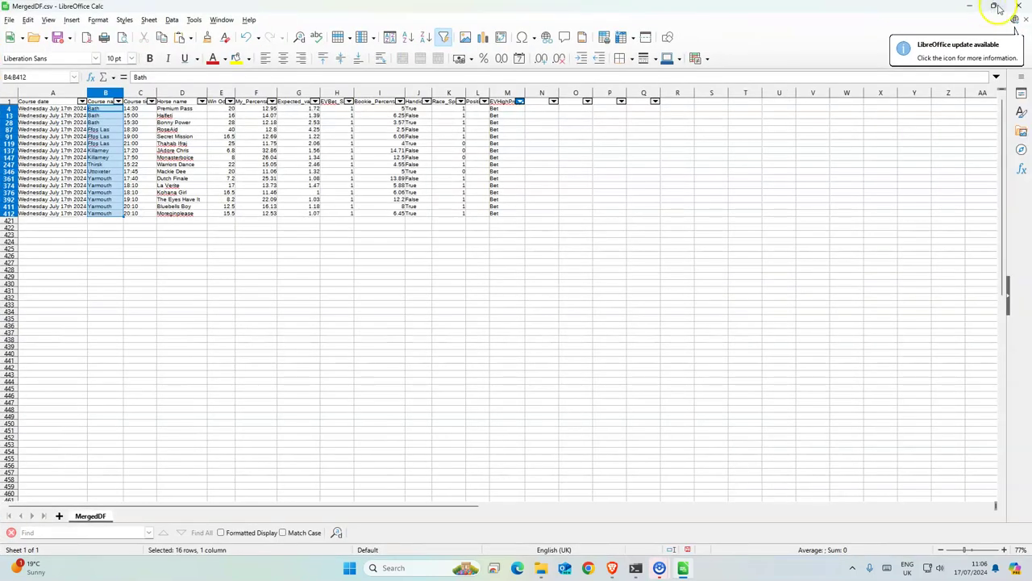
{"action": "left_click", "coordinate": [998, 8]}
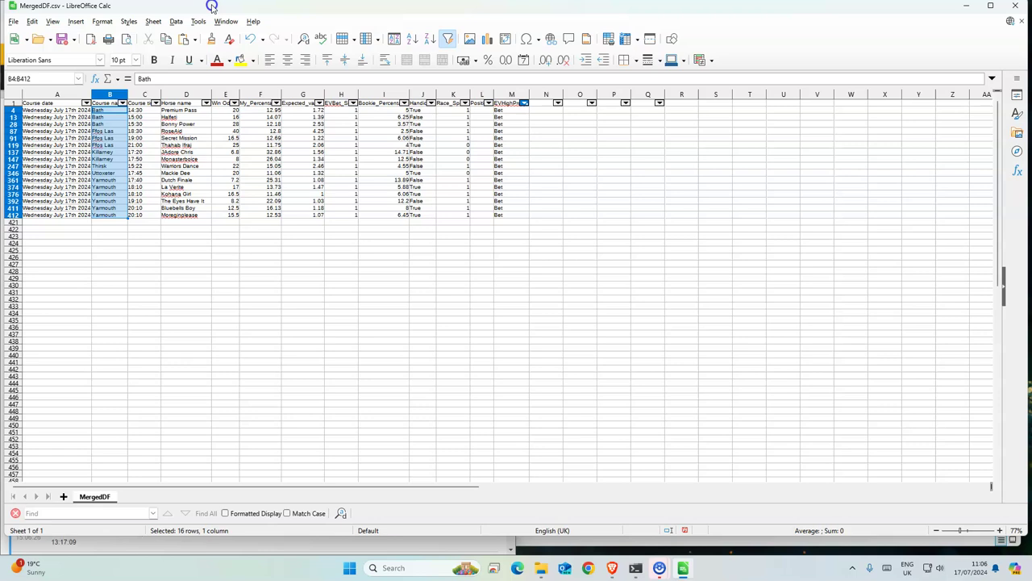
{"action": "left_click_drag", "start_coordinate": [211, 6], "coordinate": [1031, 161]}
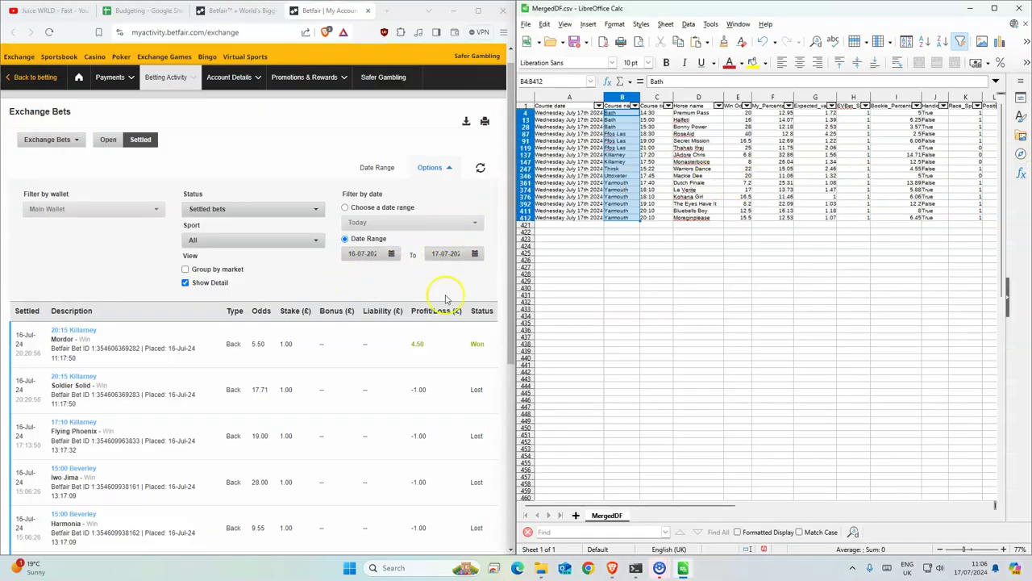
{"action": "left_click", "coordinate": [718, 316]}
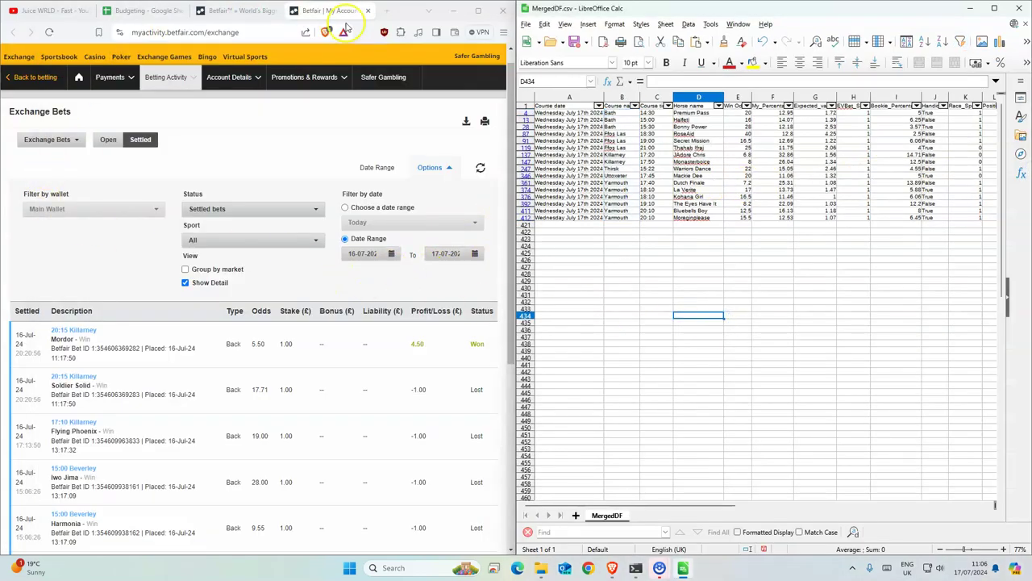
- Close the account activity page in the browser and open the 14:30 Bath win market from today's horse racing schedule
{"action": "left_click", "coordinate": [368, 11]}
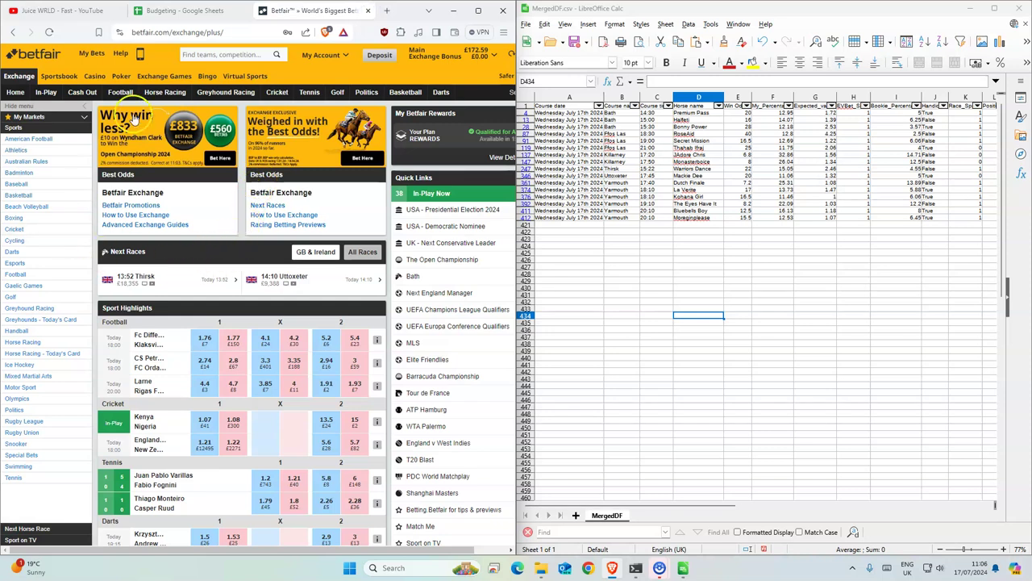
{"action": "left_click", "coordinate": [165, 92]}
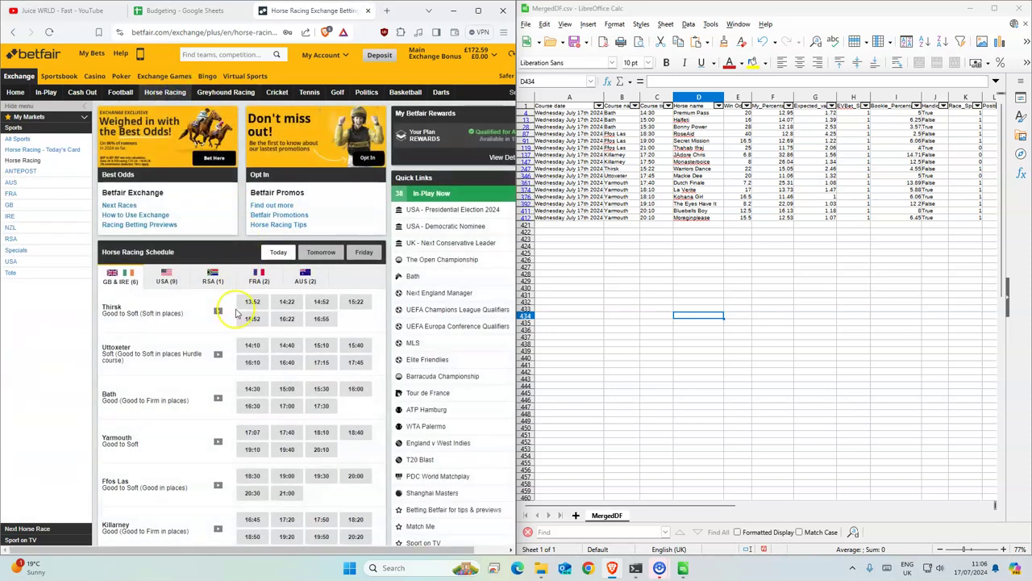
{"action": "left_click", "coordinate": [251, 388]}
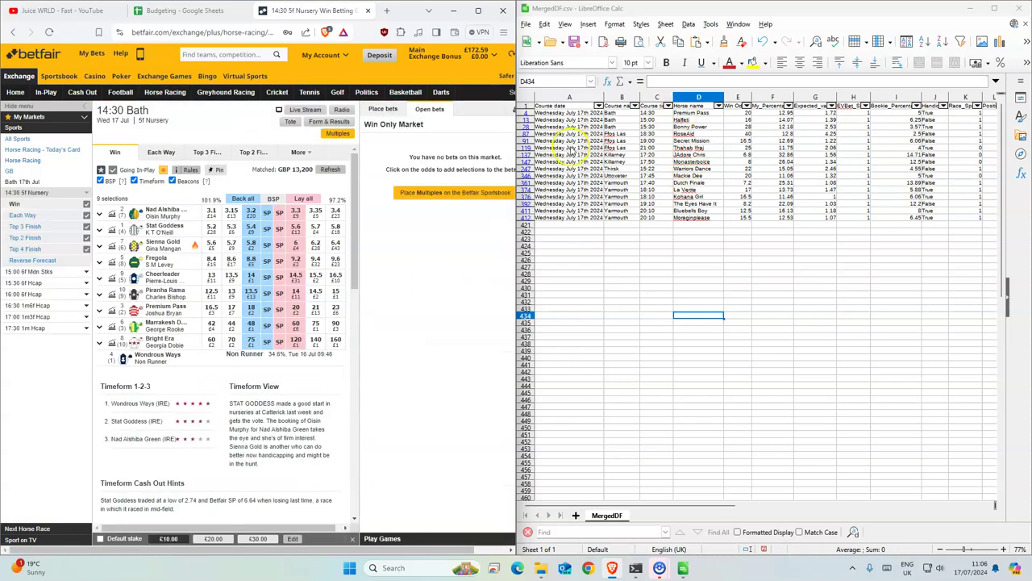
- Back Premium Pass in the 14:30 Bath at odds of 20 for £1, with the unmatched bet set to take SP at in-play
{"action": "left_click", "coordinate": [251, 310]}
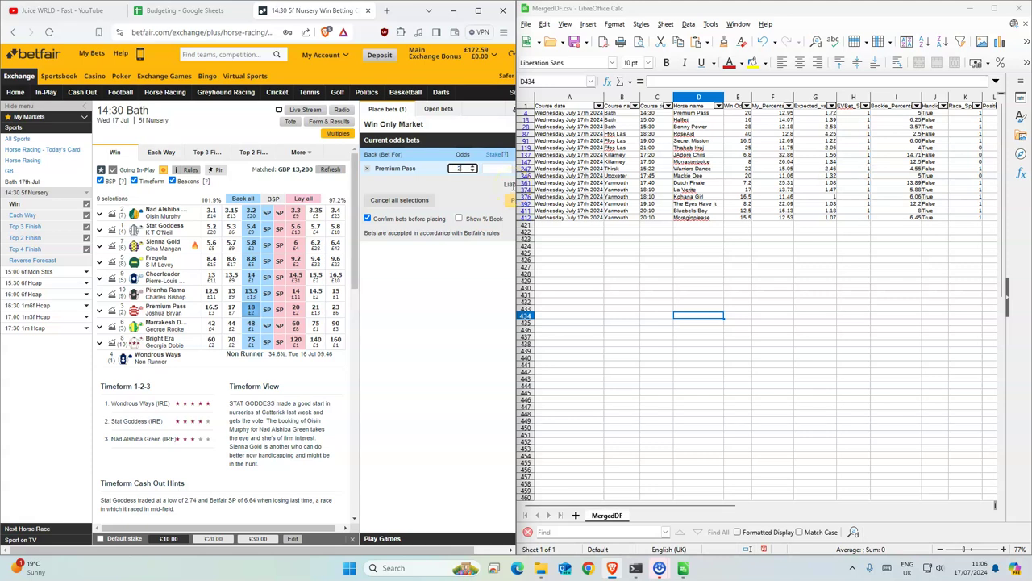
{"action": "left_click", "coordinate": [494, 168]}
{"action": "type", "text": "1"}
{"action": "left_click", "coordinate": [507, 202]}
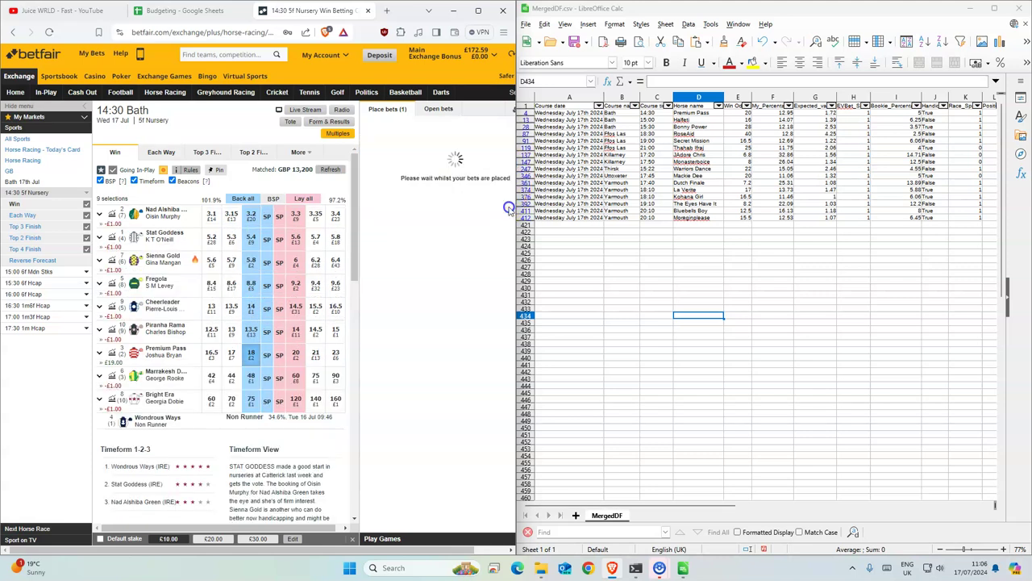
{"action": "left_click", "coordinate": [475, 148]}
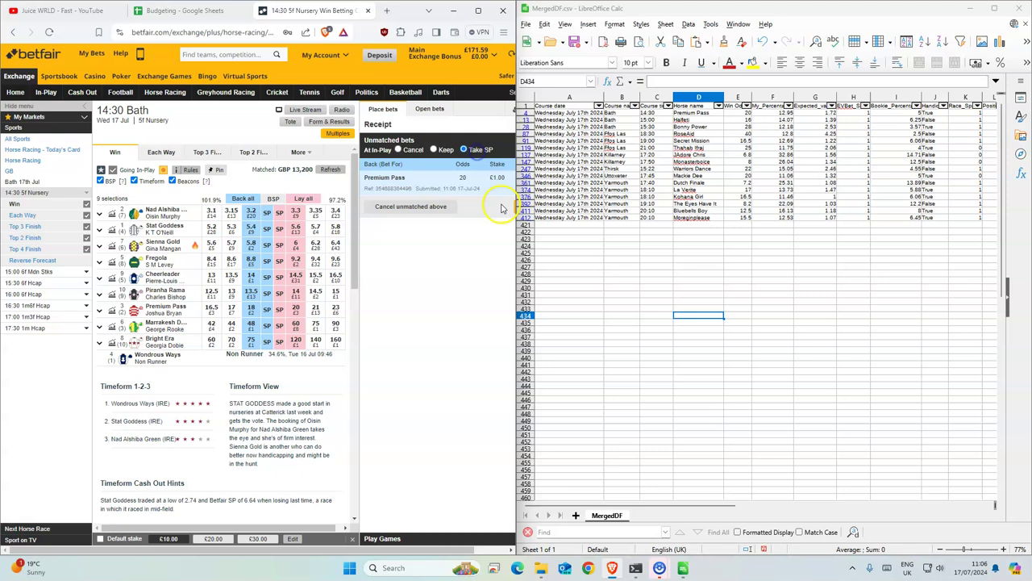
{"action": "left_click", "coordinate": [509, 209]}
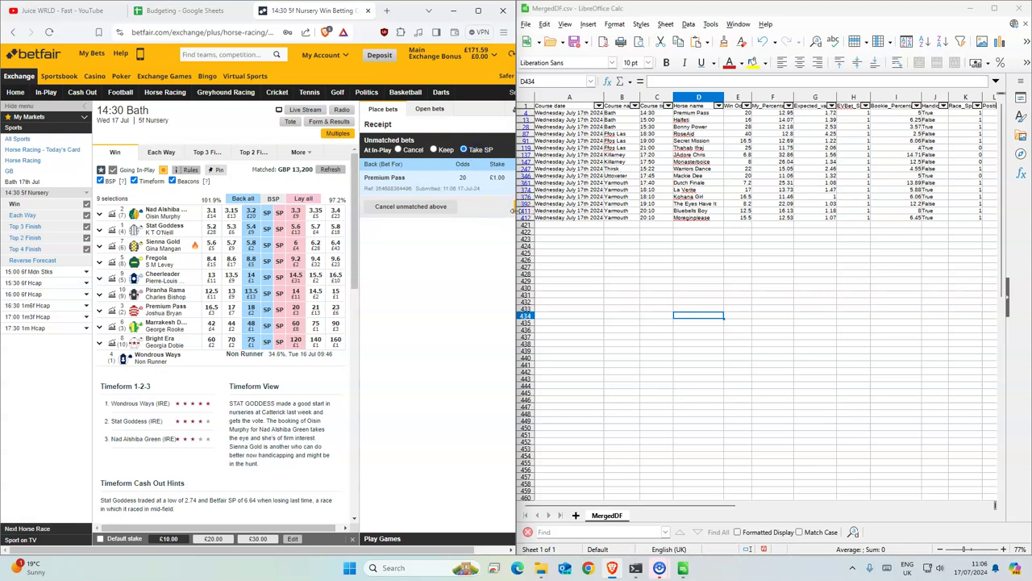
{"action": "left_click_drag", "start_coordinate": [514, 208], "coordinate": [524, 207]}
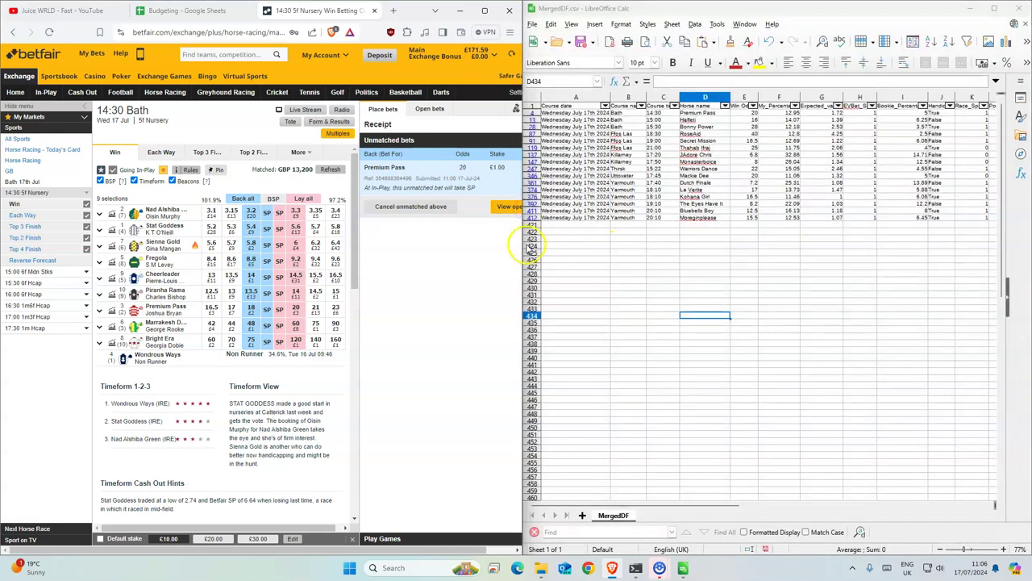
- Place a £1 back bet on Halfeti at odds of 18 in the 15:00 Bath race
{"action": "left_click_drag", "start_coordinate": [653, 120], "coordinate": [673, 129]}
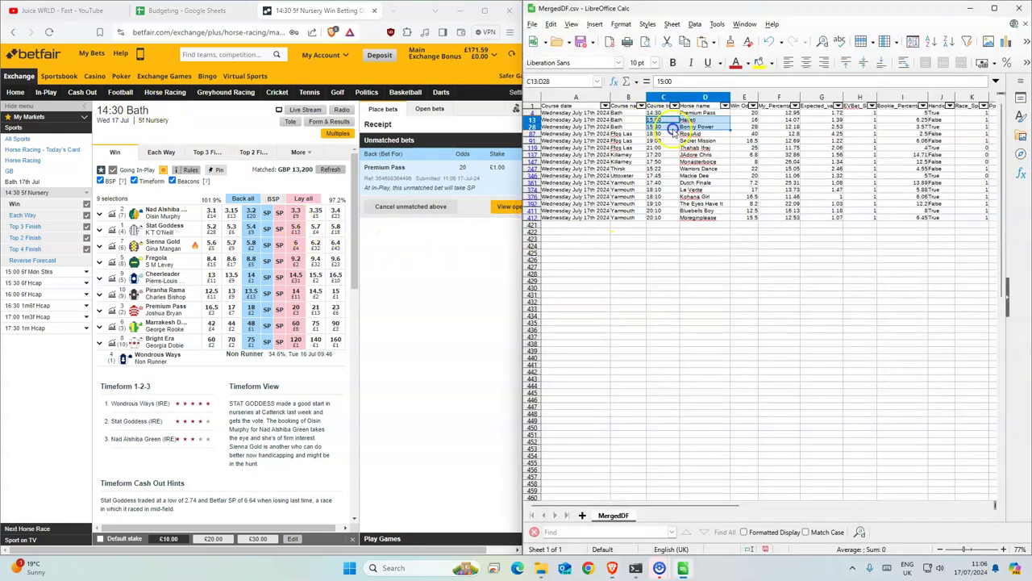
{"action": "left_click", "coordinate": [32, 271]}
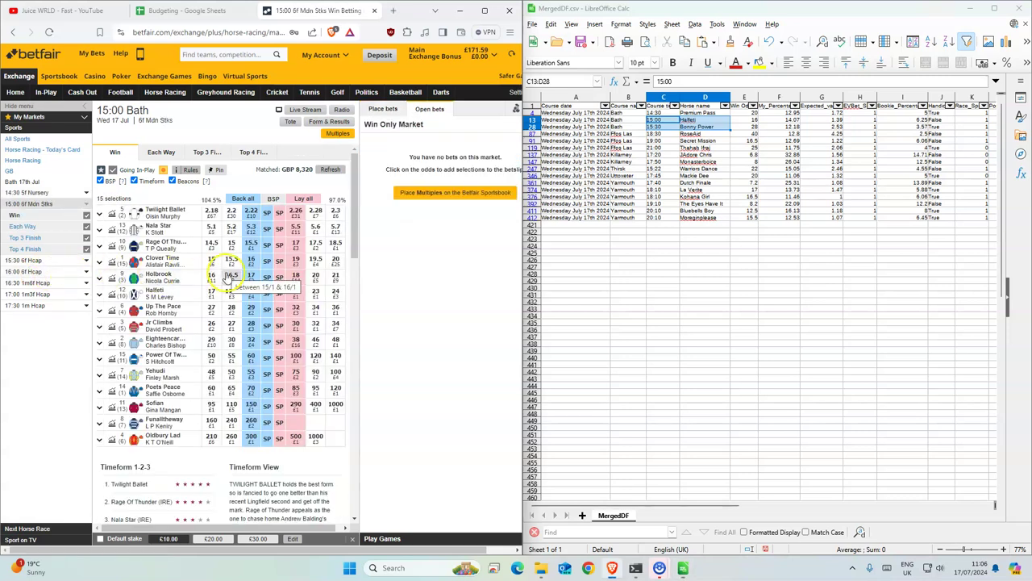
{"action": "left_click", "coordinate": [251, 292]}
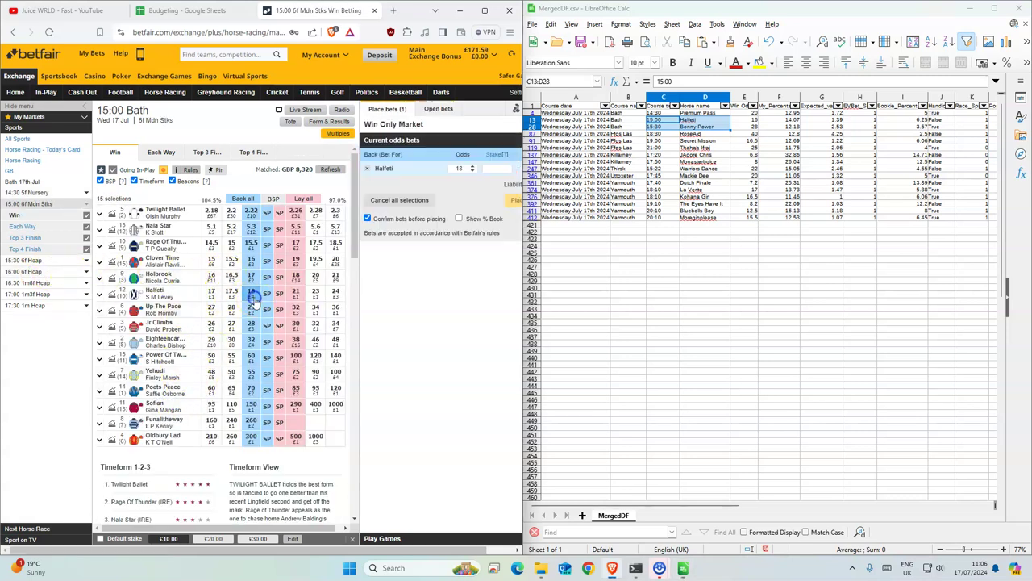
{"action": "left_click", "coordinate": [495, 168]}
{"action": "type", "text": "1"}
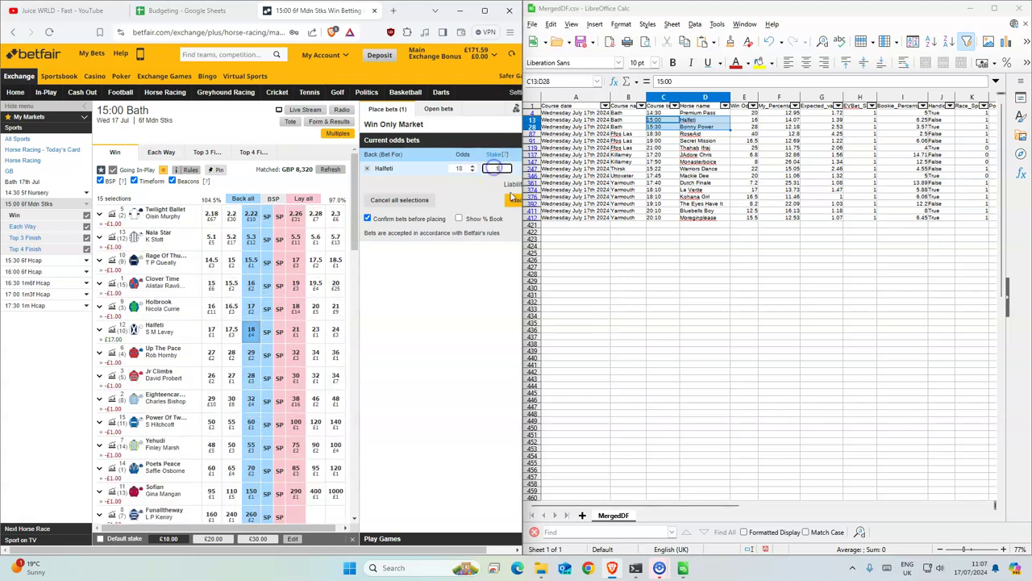
{"action": "left_click", "coordinate": [513, 198]}
{"action": "left_click", "coordinate": [510, 201]}
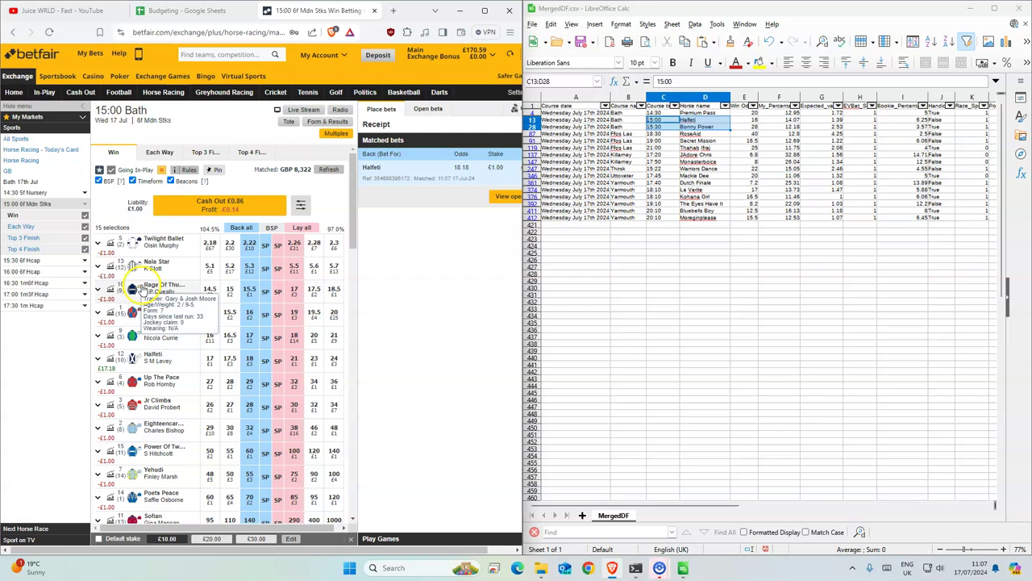
- Place a £1 back bet on Bonny Power at odds of 30 in the 15:30 Bath race
{"action": "left_click", "coordinate": [26, 262]}
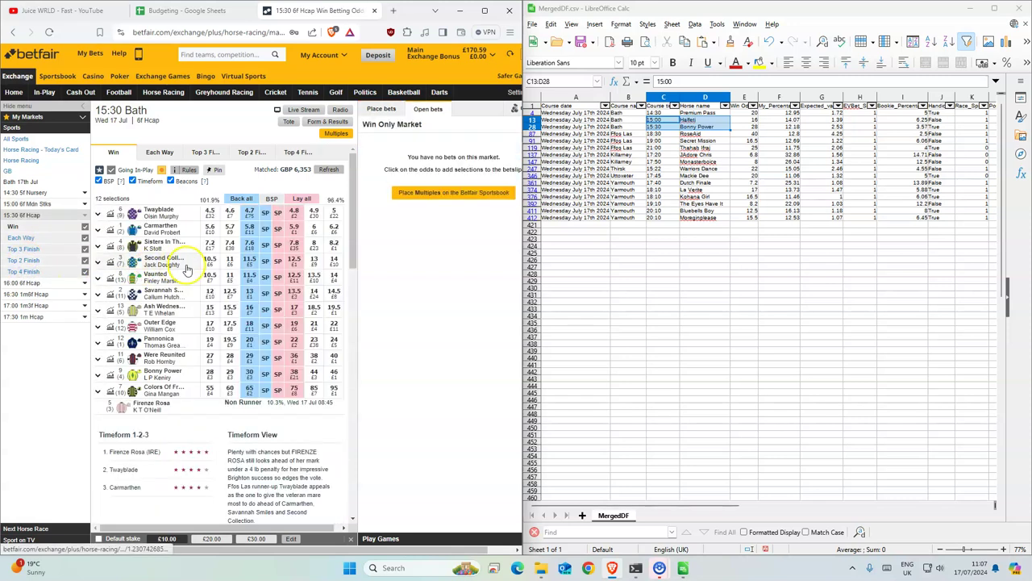
{"action": "left_click", "coordinate": [264, 262]}
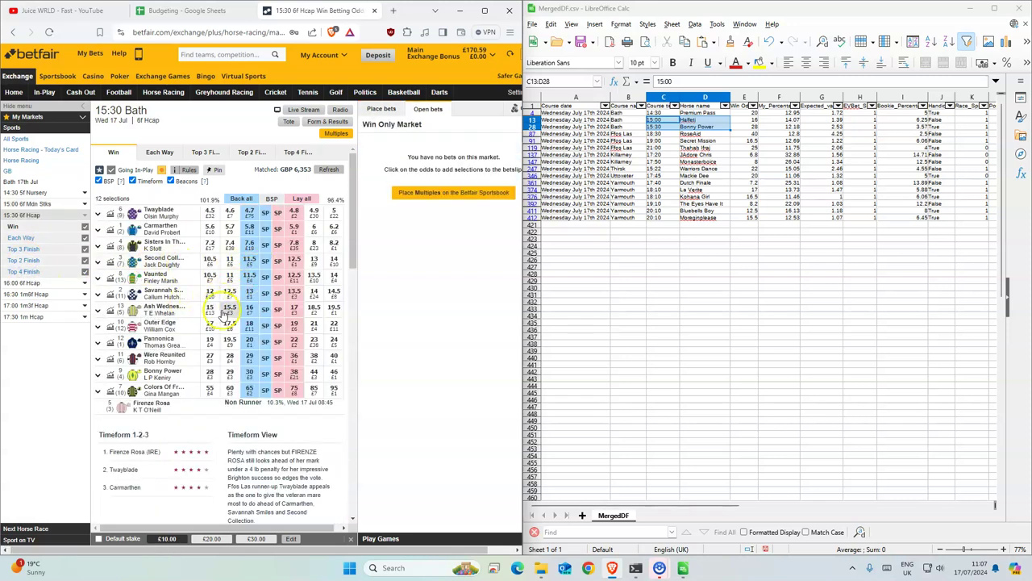
{"action": "left_click", "coordinate": [250, 374]}
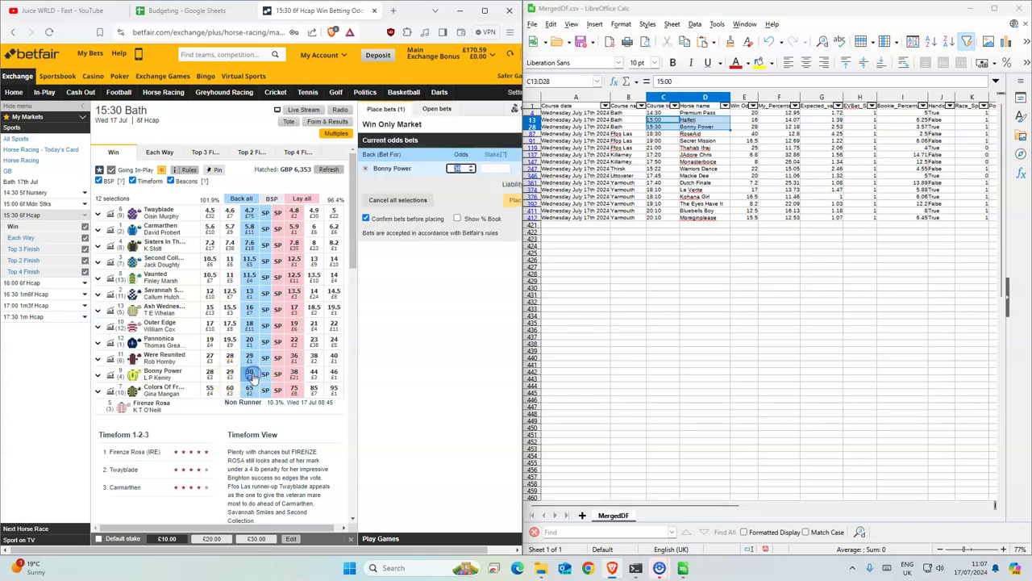
{"action": "type", "text": "1"}
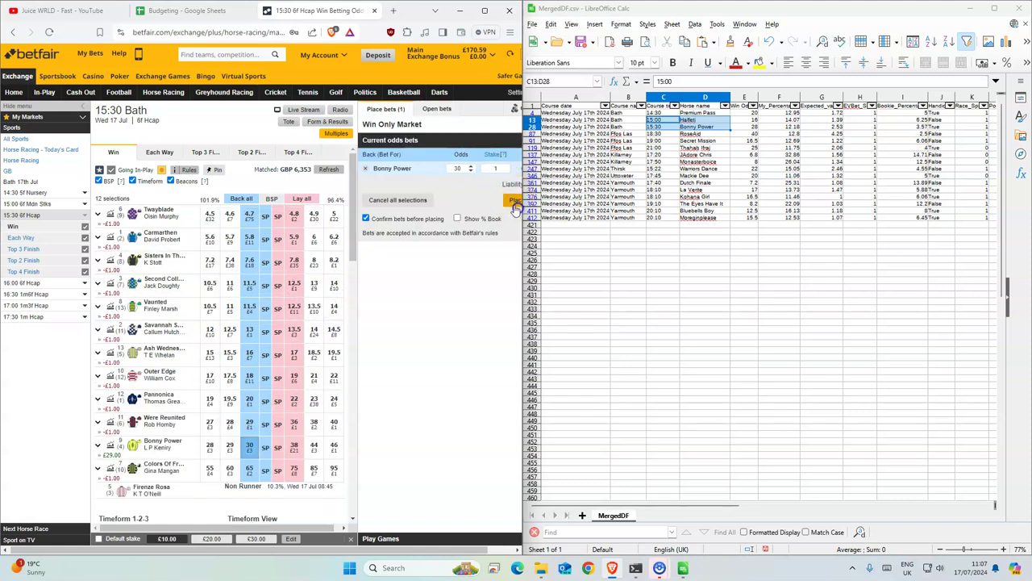
{"action": "left_click", "coordinate": [509, 200]}
{"action": "left_click", "coordinate": [508, 208]}
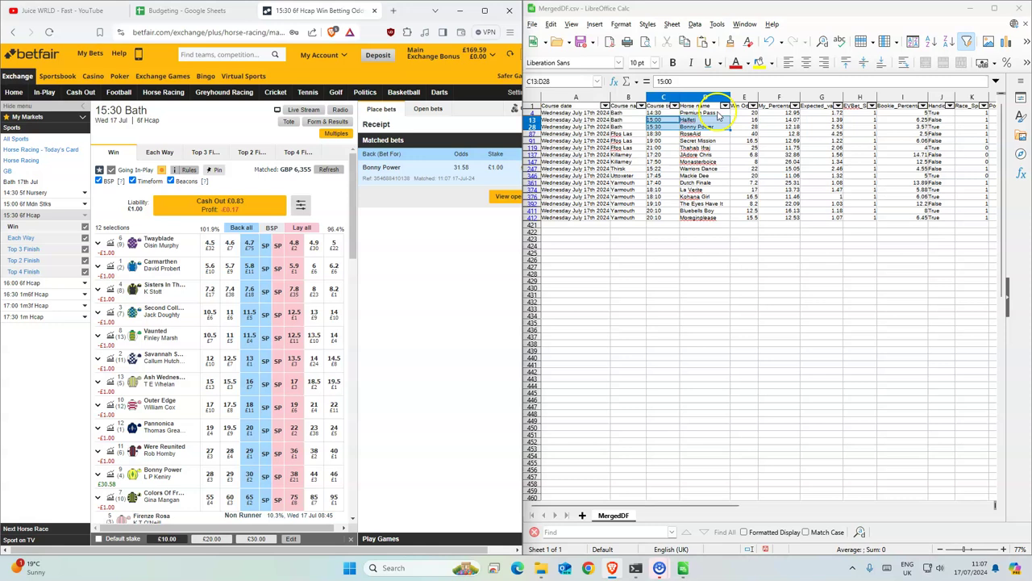
- Open the 18:30 Ffos Las race from the racing schedule and back Roseaid at odds of 38 for £1
{"action": "left_click", "coordinate": [164, 93]}
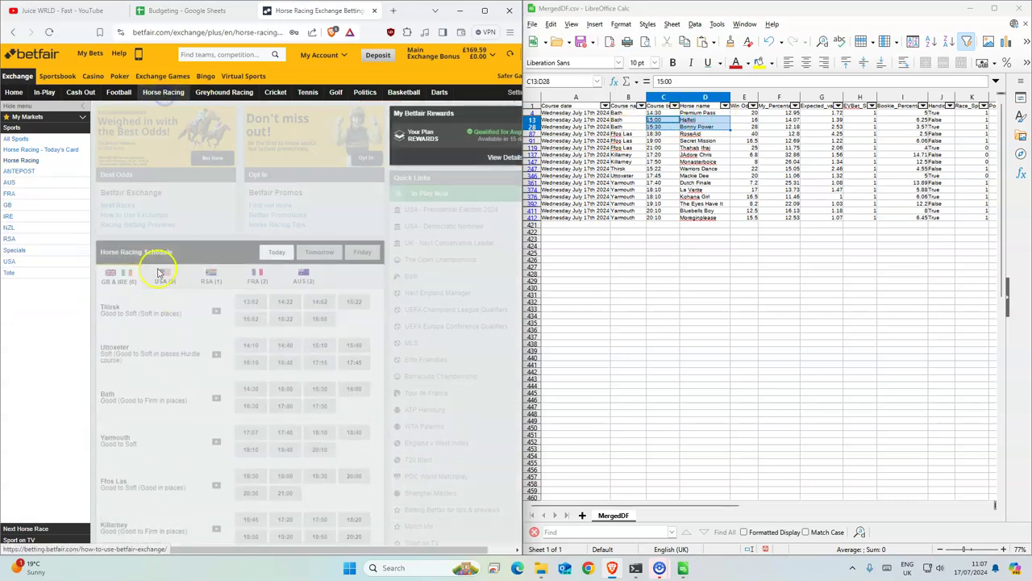
{"action": "scroll", "coordinate": [182, 413], "scroll_direction": "down", "scroll_amount": 1}
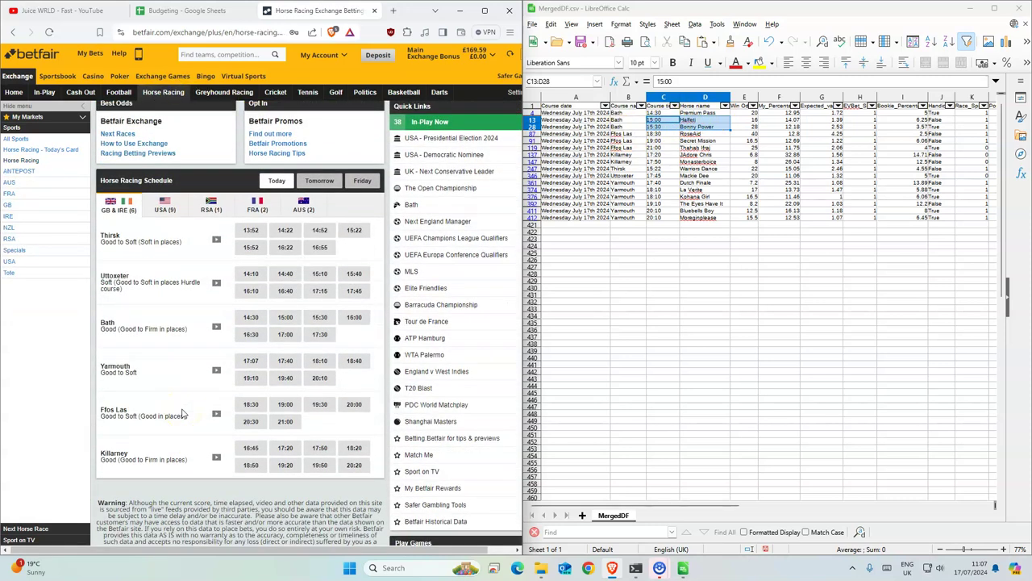
{"action": "left_click", "coordinate": [250, 404]}
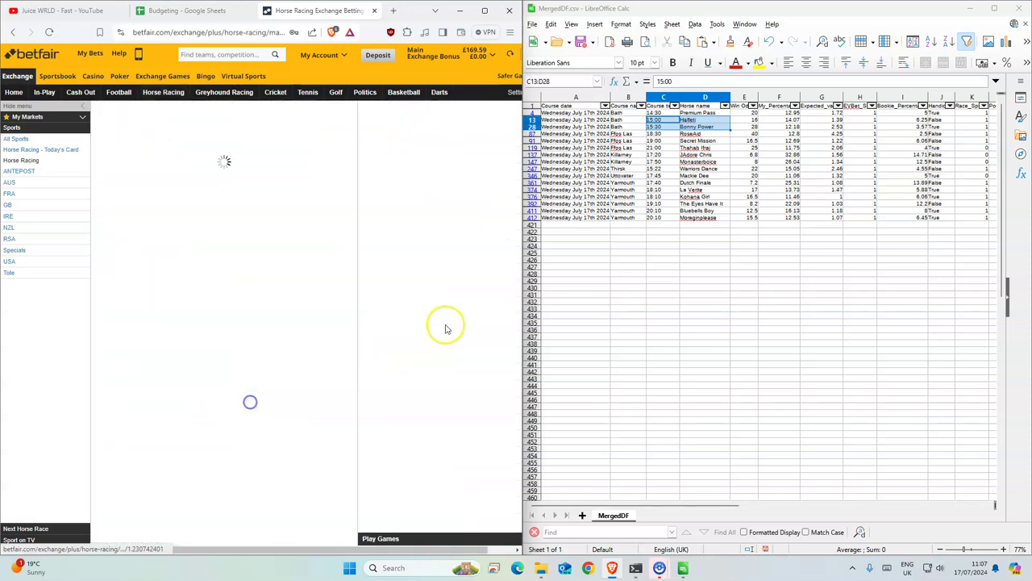
{"action": "left_click", "coordinate": [702, 133]}
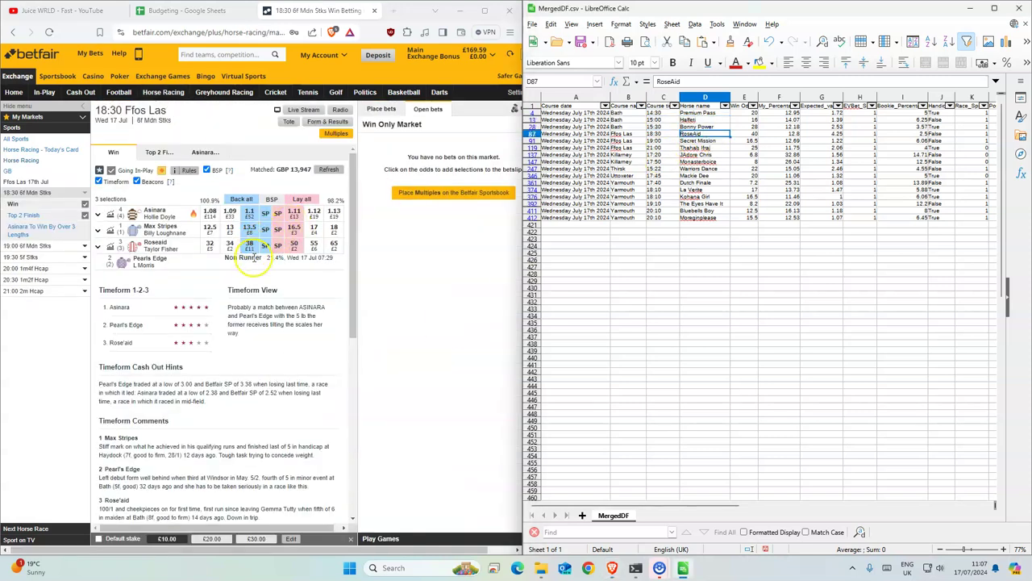
{"action": "left_click", "coordinate": [250, 244]}
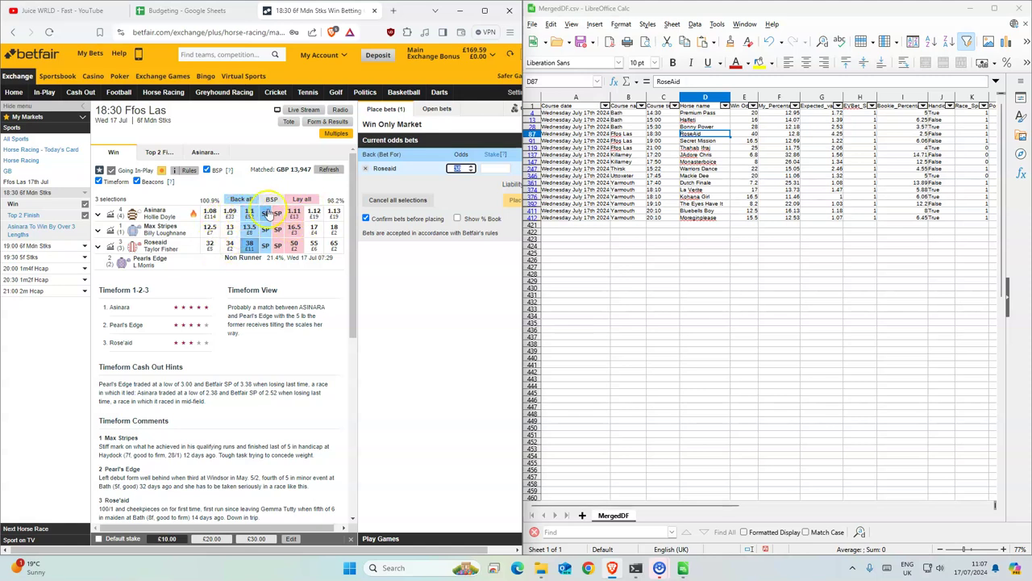
{"action": "type", "text": "1"}
{"action": "left_click", "coordinate": [511, 209]}
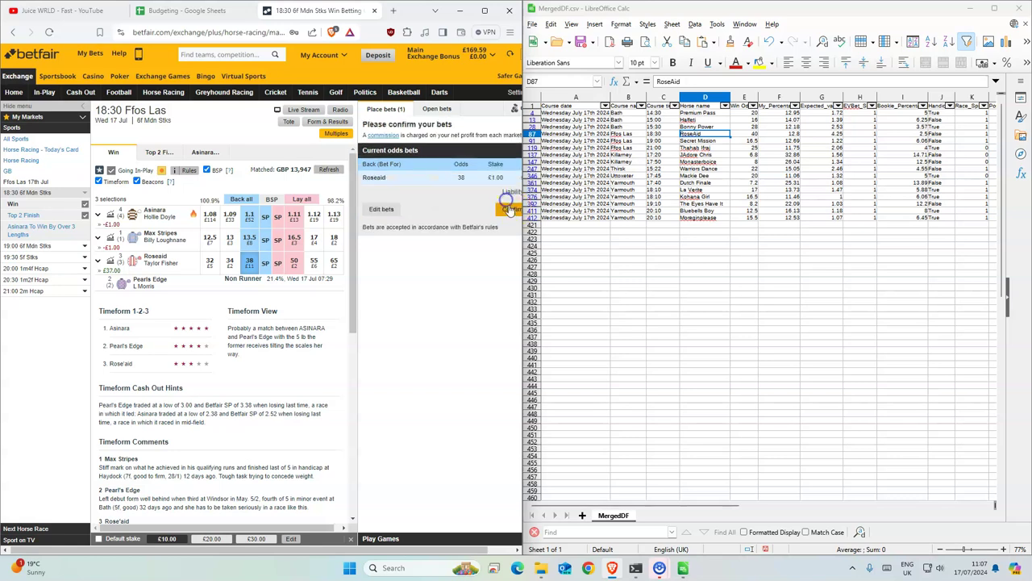
{"action": "left_click", "coordinate": [510, 210]}
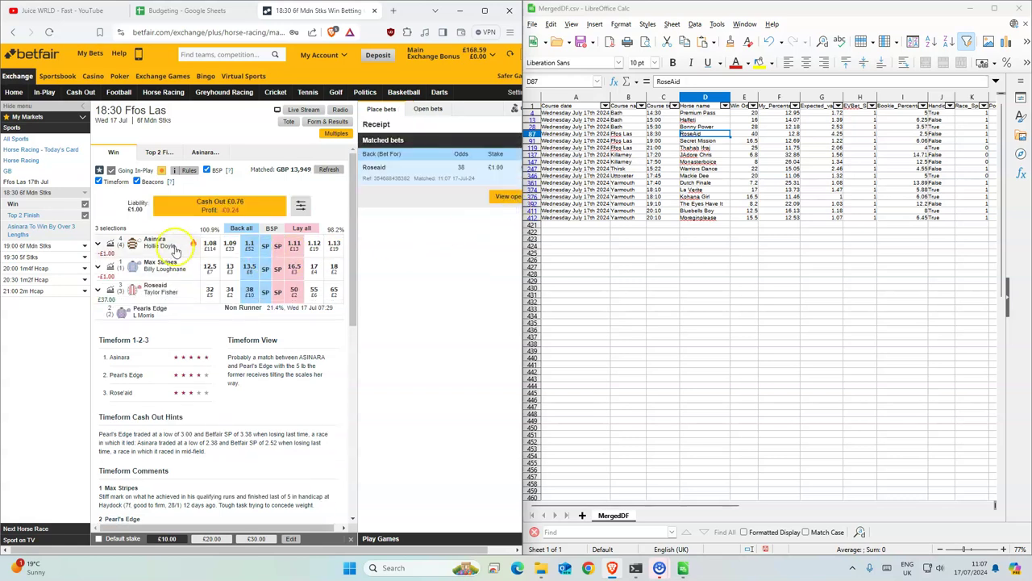
- Back Secret Mission in the 19:00 Ffos Las race at odds of 18 for £1 and confirm the bet
{"action": "left_click", "coordinate": [695, 141]}
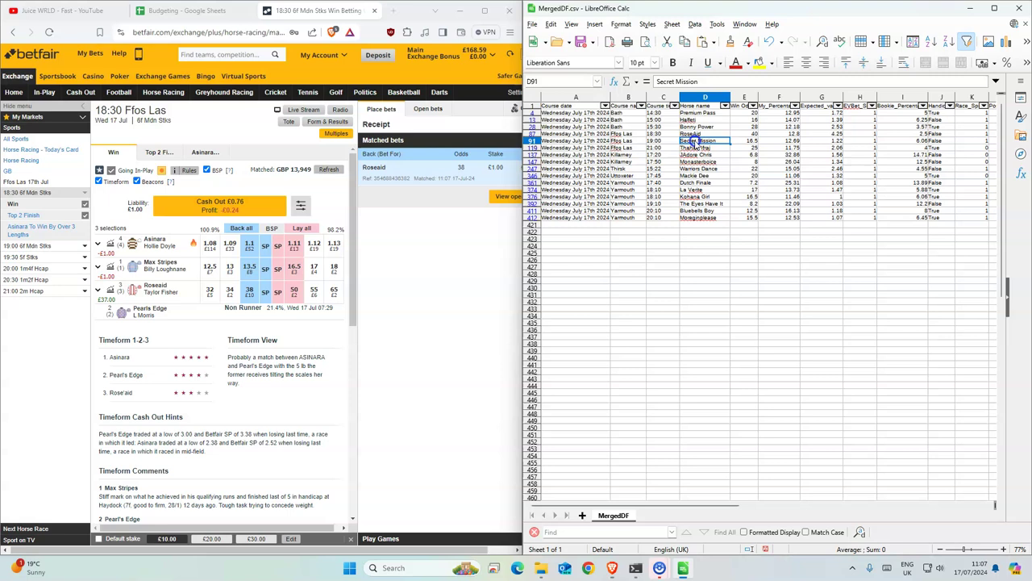
{"action": "left_click", "coordinate": [29, 245]}
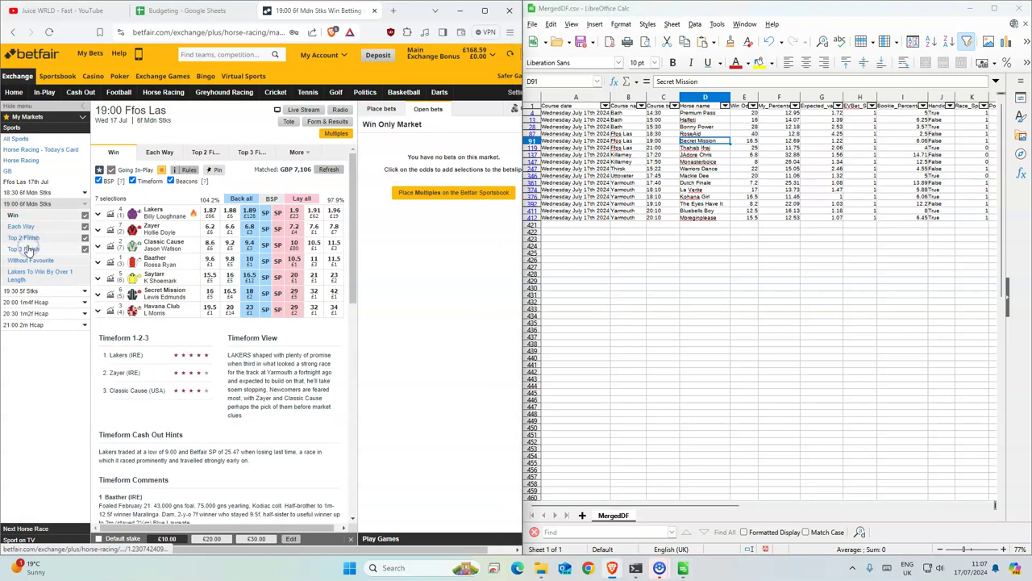
{"action": "left_click", "coordinate": [249, 294]}
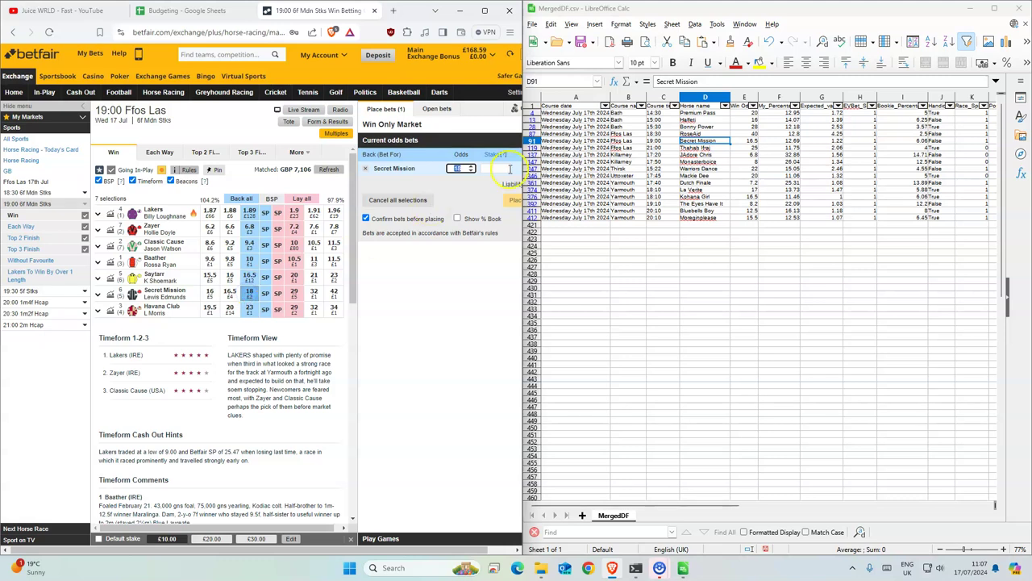
{"action": "type", "text": "1"}
{"action": "left_click", "coordinate": [513, 200]}
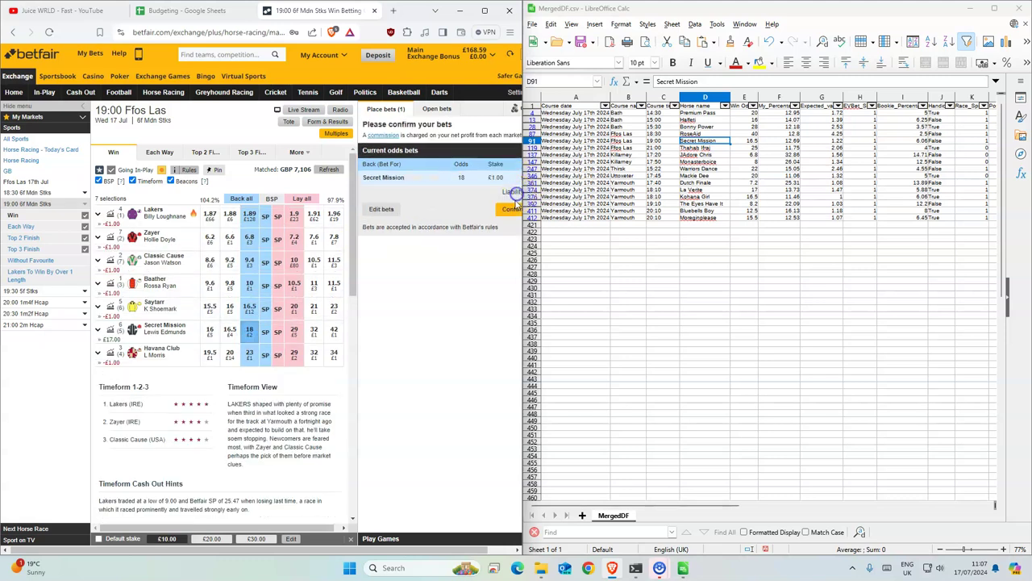
{"action": "left_click", "coordinate": [511, 213]}
- Place a £1 back bet on Thahab Ifraj at odds of 28 in the 21:00 Ffos Las race
{"action": "left_click", "coordinate": [690, 148]}
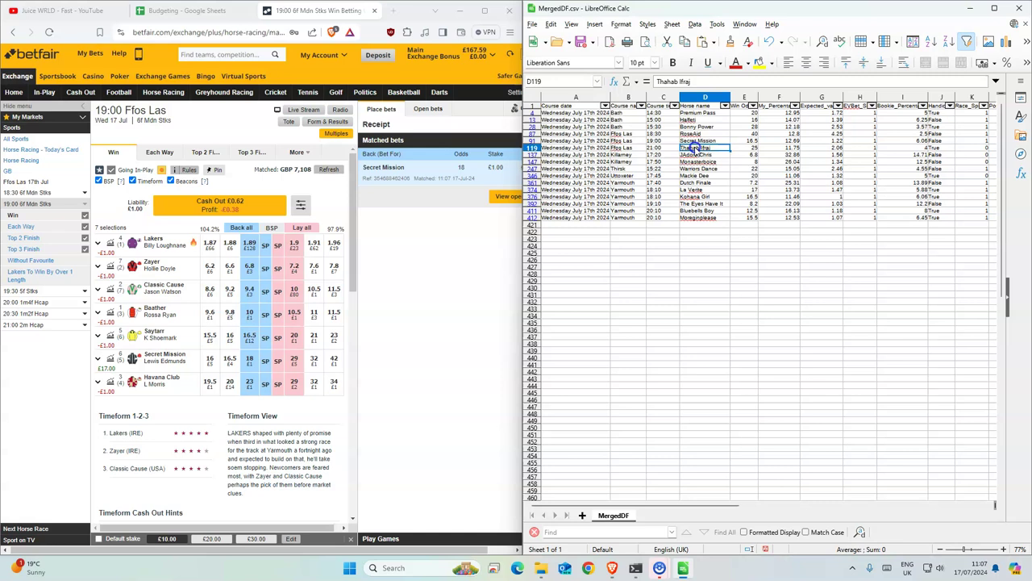
{"action": "left_click", "coordinate": [24, 324]}
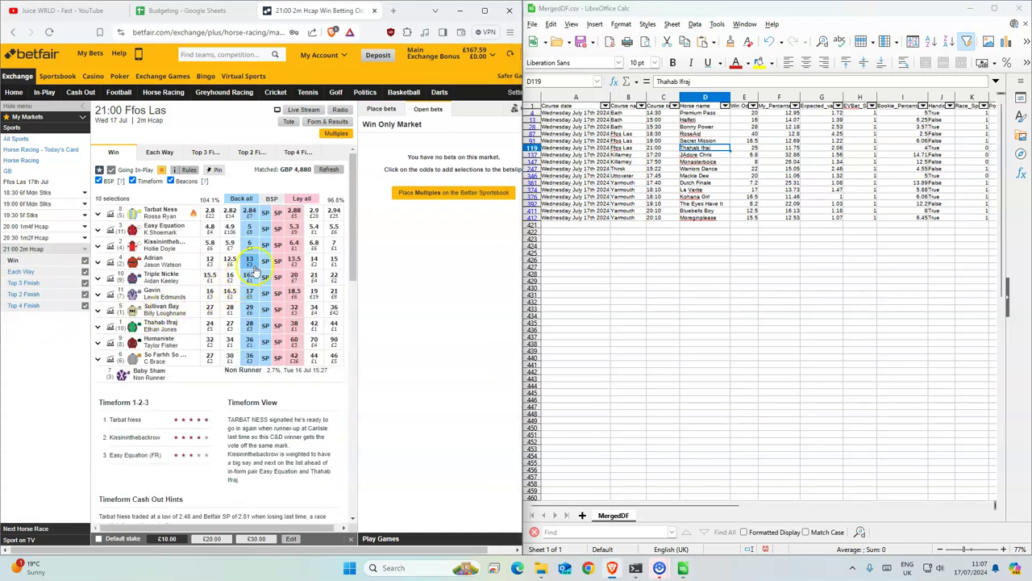
{"action": "left_click", "coordinate": [250, 324]}
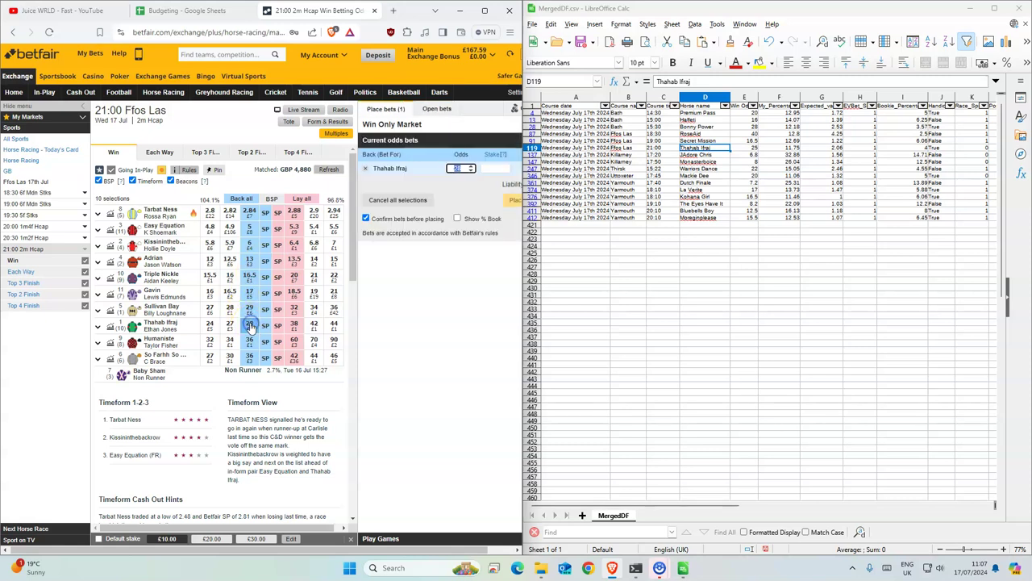
{"action": "left_click", "coordinate": [494, 165]}
{"action": "type", "text": "1"}
{"action": "left_click", "coordinate": [513, 201]}
{"action": "left_click", "coordinate": [511, 209]}
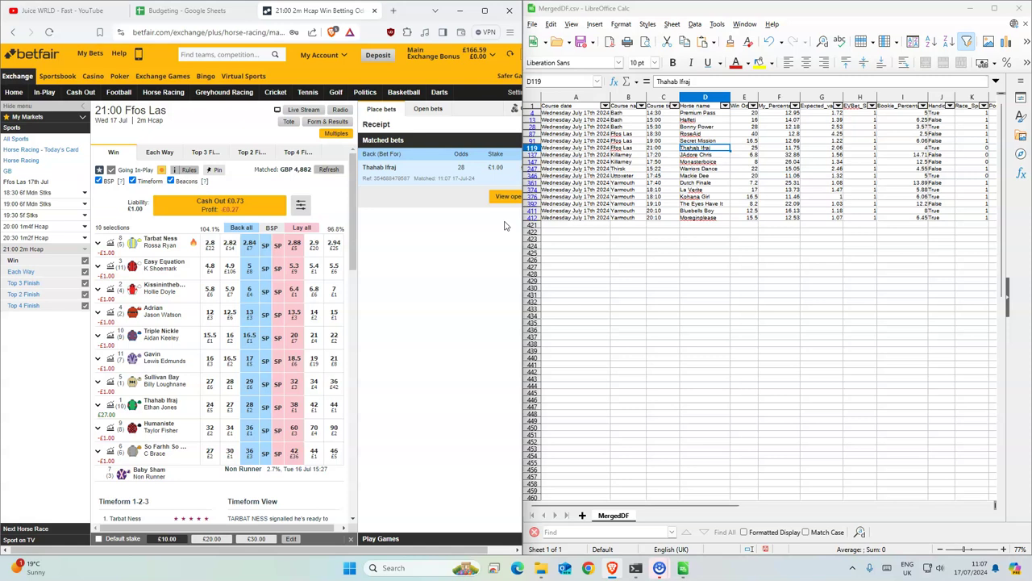
- Open the 17:20 Killarney race from the racing schedule and back Jadore Chris at odds of 7 for £1
{"action": "left_click", "coordinate": [682, 155]}
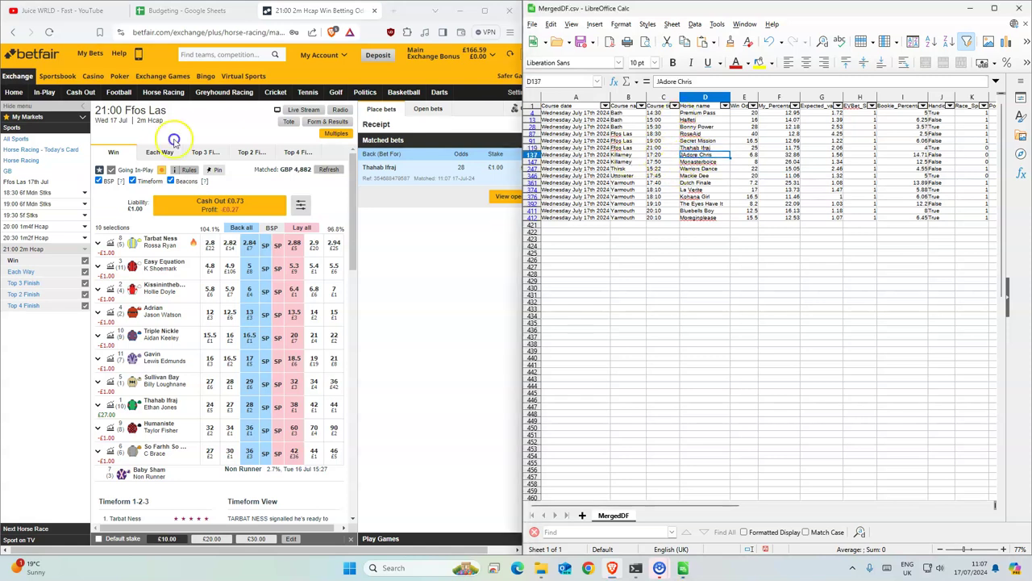
{"action": "left_click", "coordinate": [174, 93]}
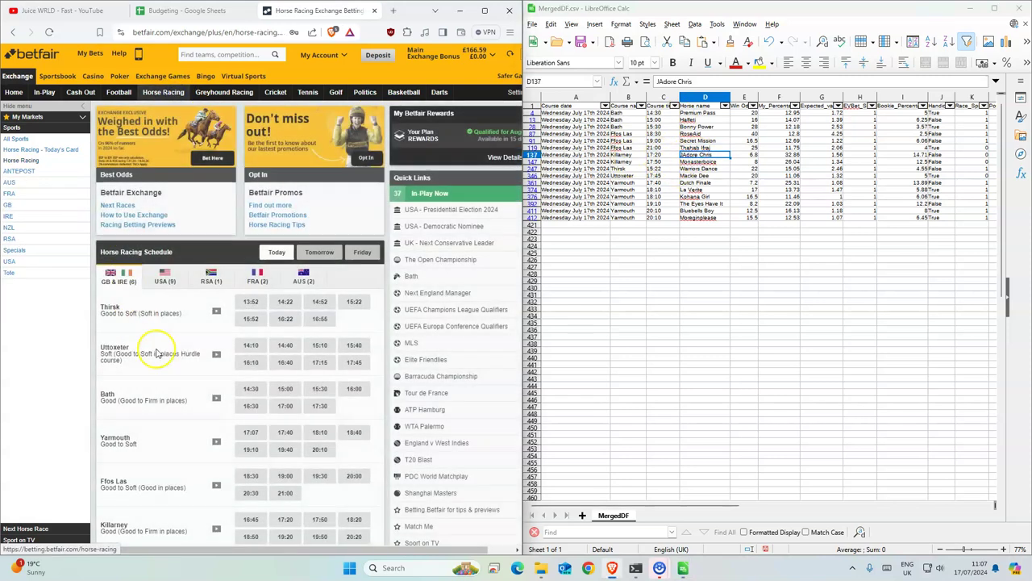
{"action": "scroll", "coordinate": [194, 411], "scroll_direction": "down", "scroll_amount": 1}
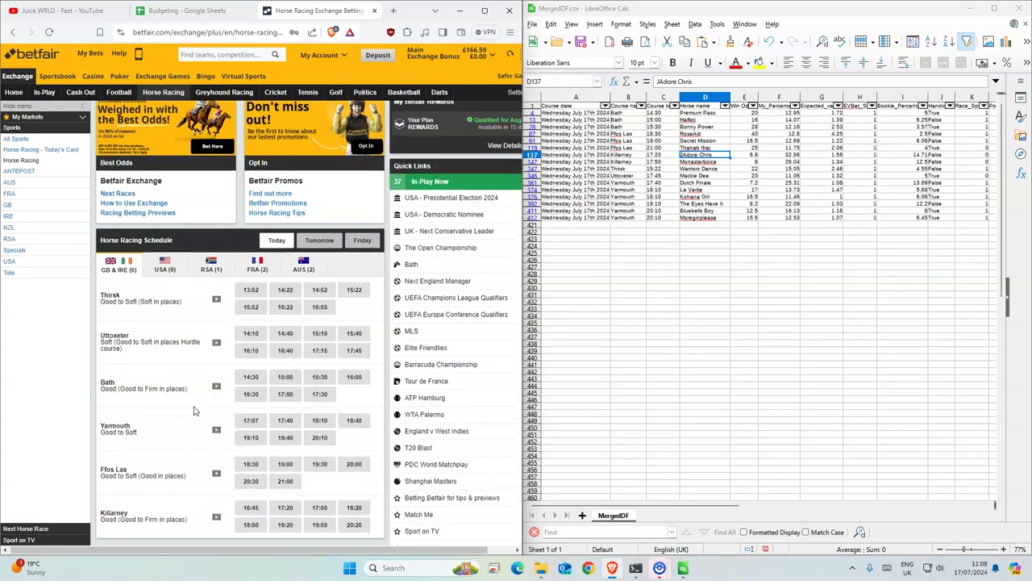
{"action": "left_click", "coordinate": [327, 367]}
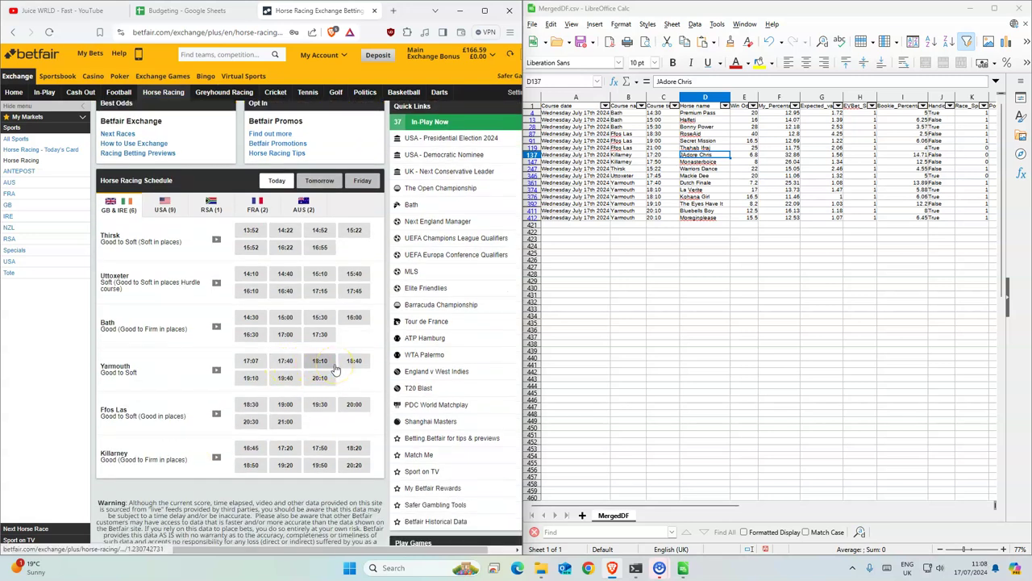
{"action": "left_click", "coordinate": [285, 448]}
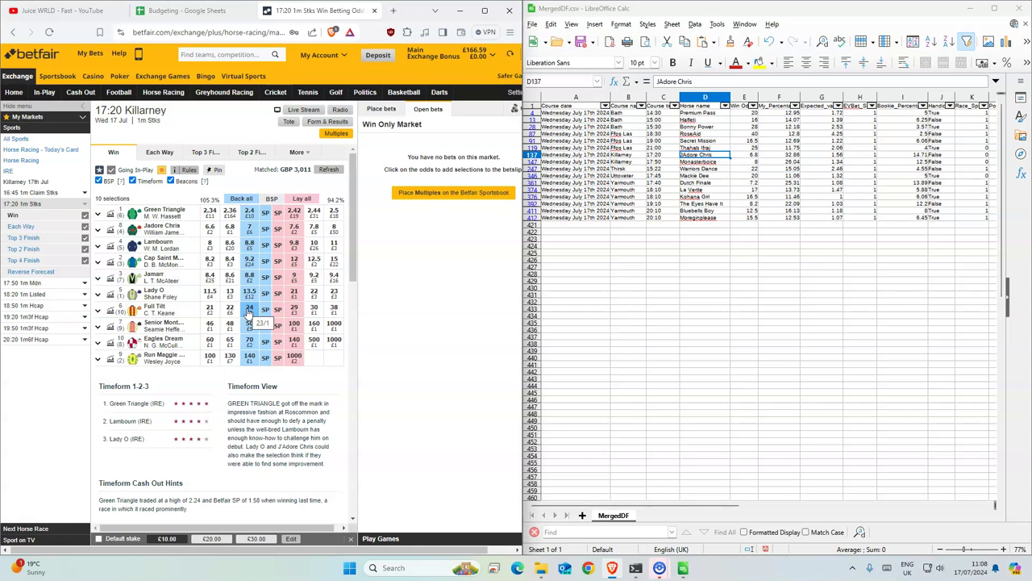
{"action": "left_click", "coordinate": [250, 227]}
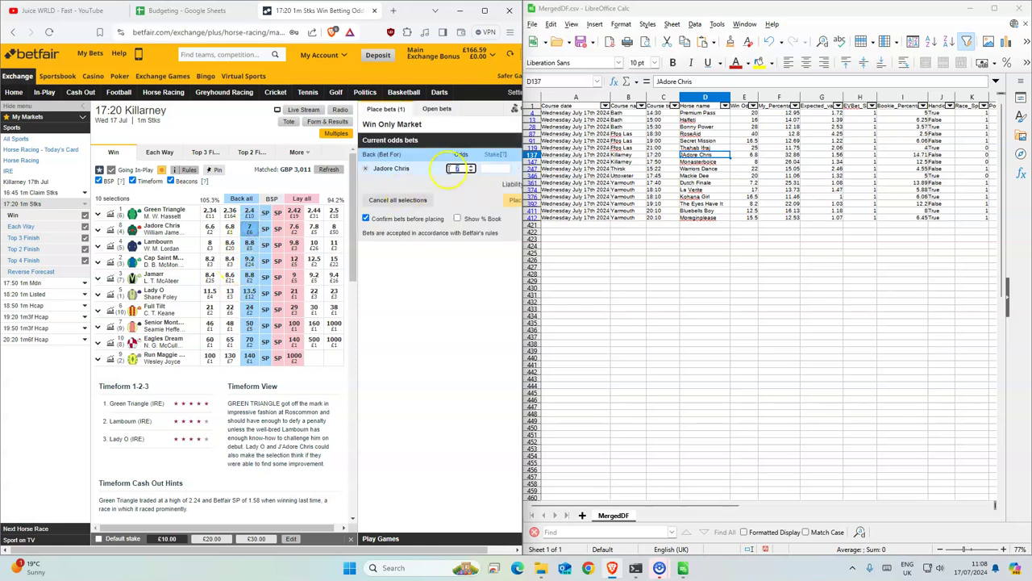
{"action": "left_click", "coordinate": [513, 199]}
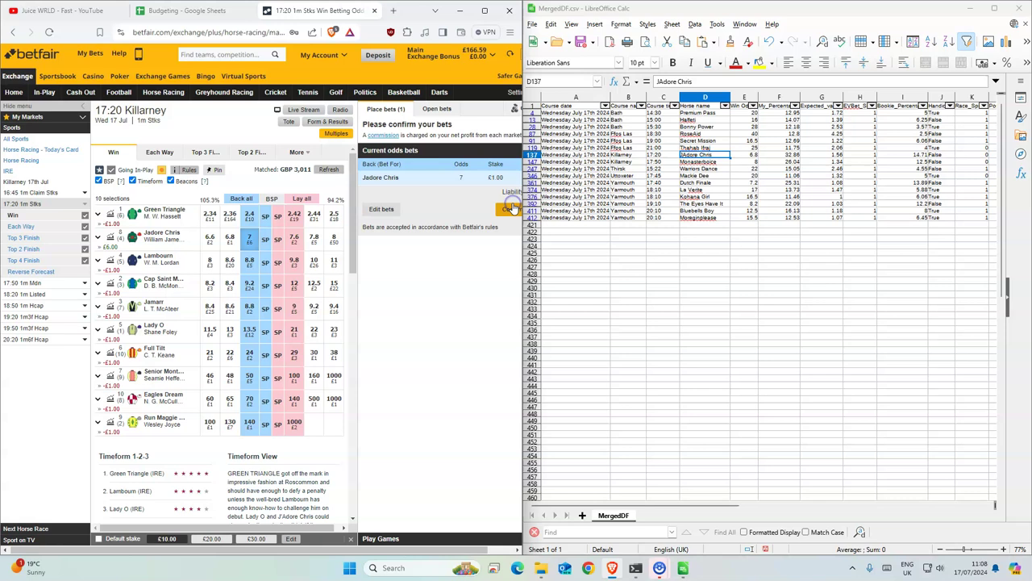
{"action": "left_click", "coordinate": [513, 202]}
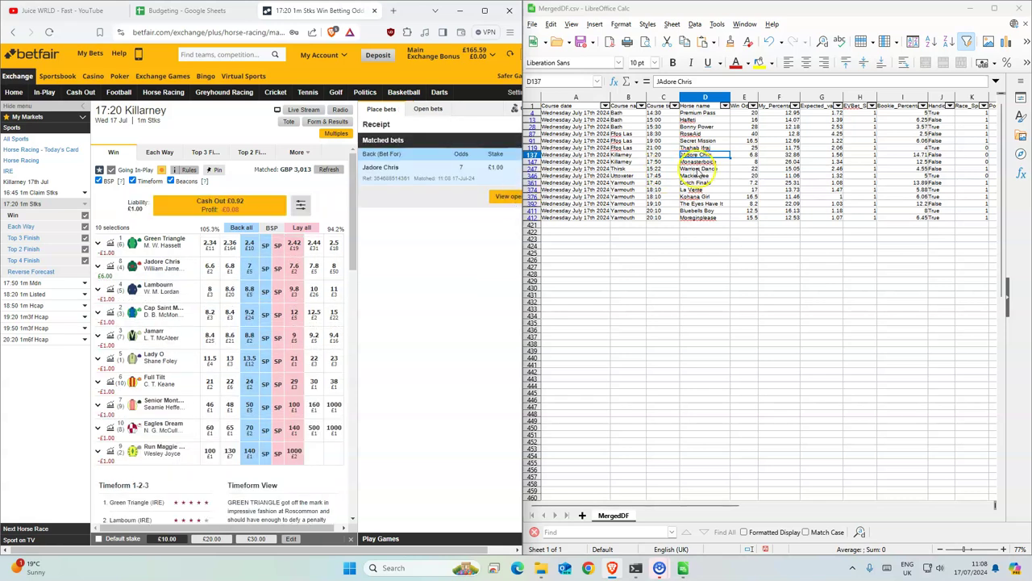
- Place a £1 back bet on Monasterboice at odds of 8.2 in the 17:50 Killarney race
{"action": "left_click", "coordinate": [697, 161]}
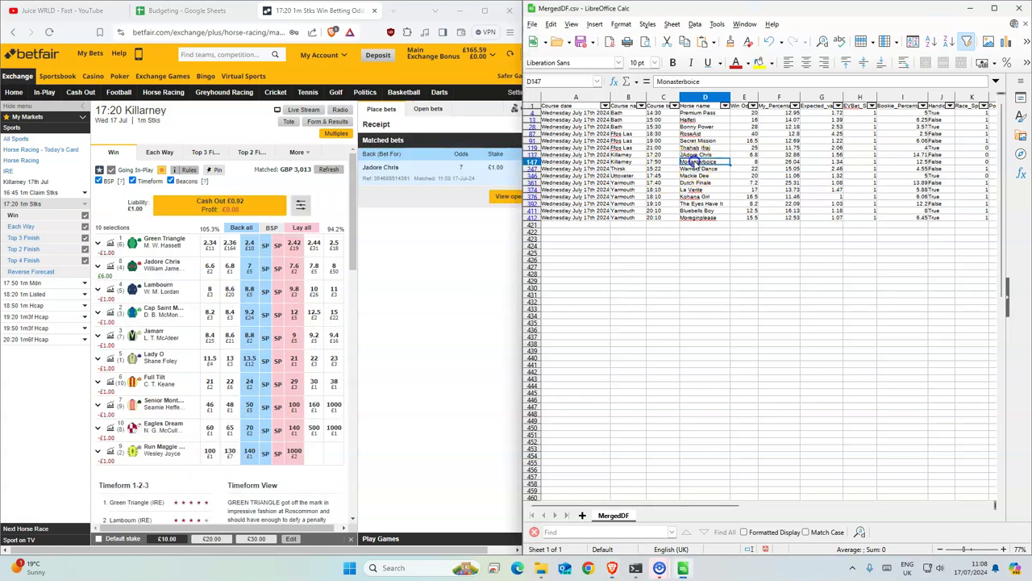
{"action": "left_click", "coordinate": [33, 283]}
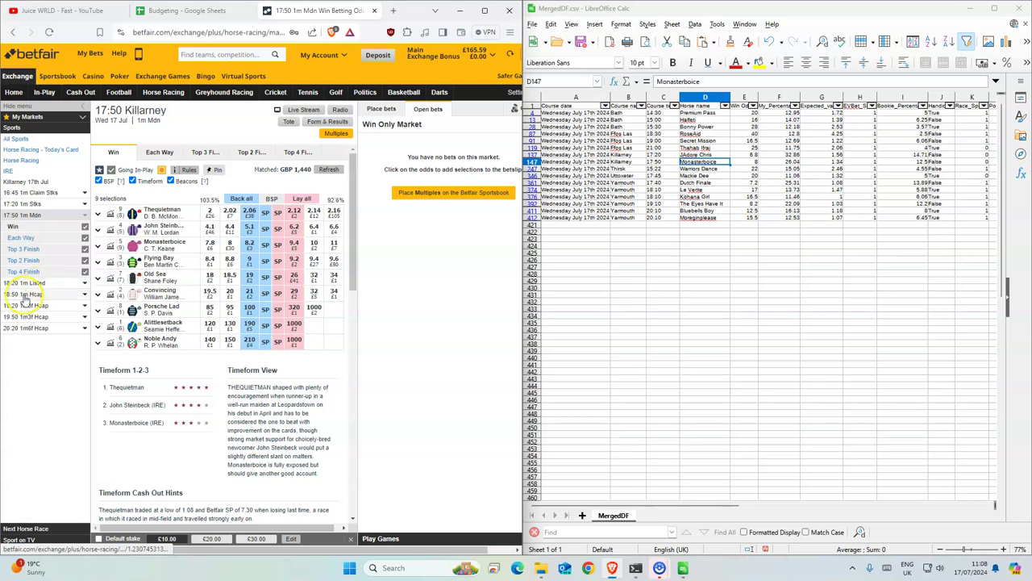
{"action": "left_click", "coordinate": [248, 244]}
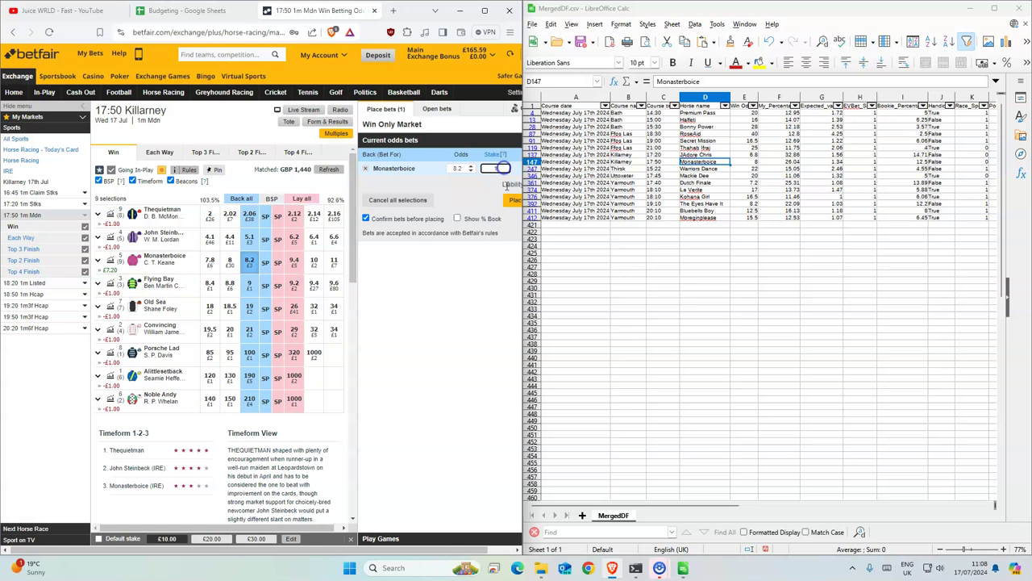
{"action": "left_click", "coordinate": [513, 200]}
{"action": "left_click", "coordinate": [513, 212]}
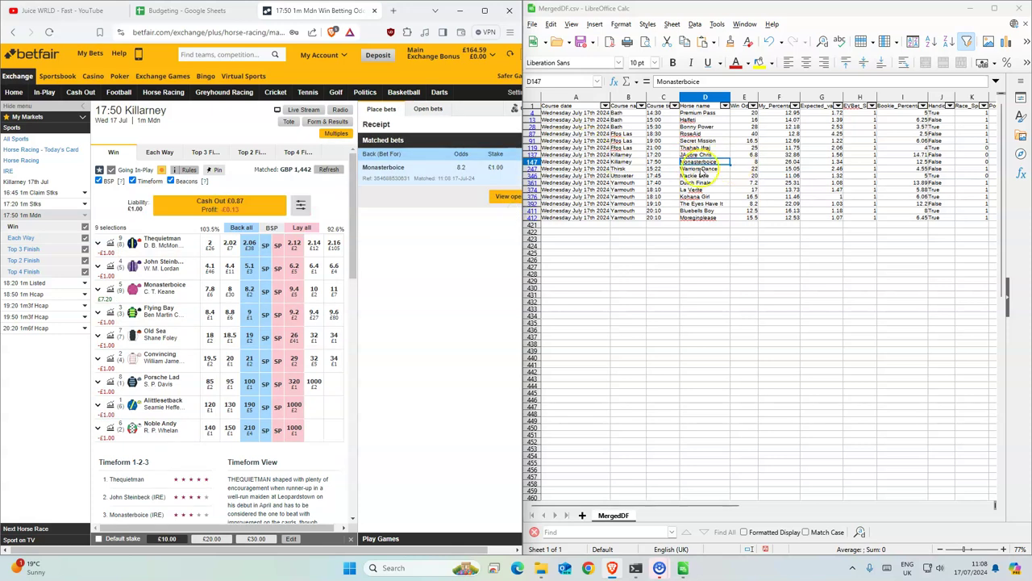
- Open the 15:22 Thirsk race from the racing schedule and back Warriors Dance at odds of 28 for £1
{"action": "left_click", "coordinate": [703, 169]}
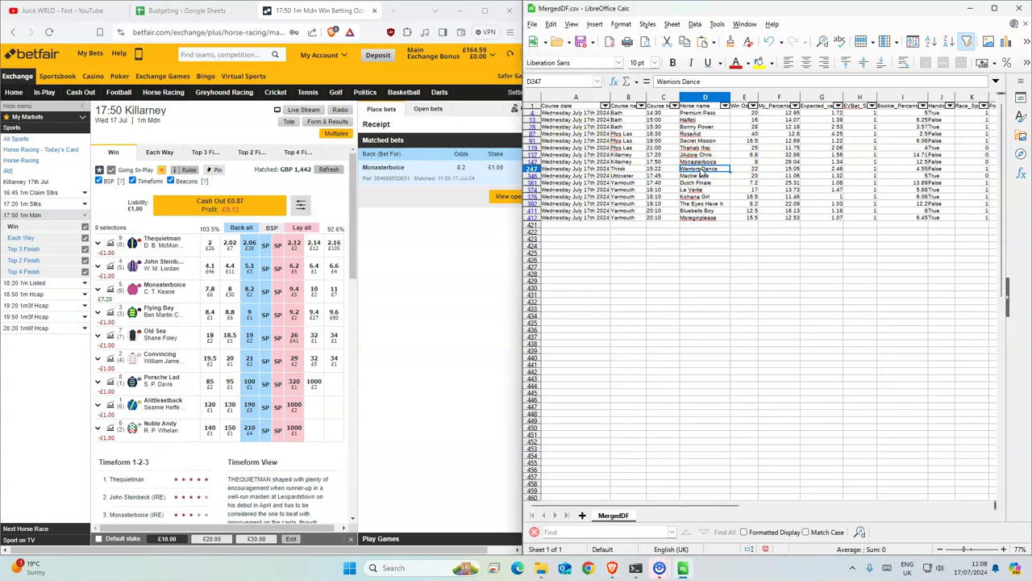
{"action": "left_click", "coordinate": [163, 92]}
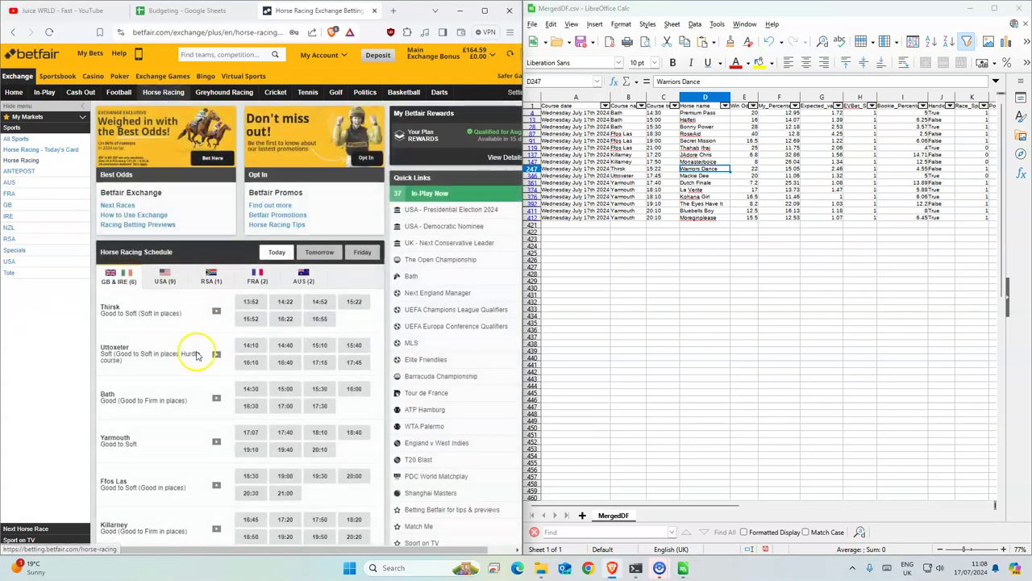
{"action": "left_click", "coordinate": [356, 301]}
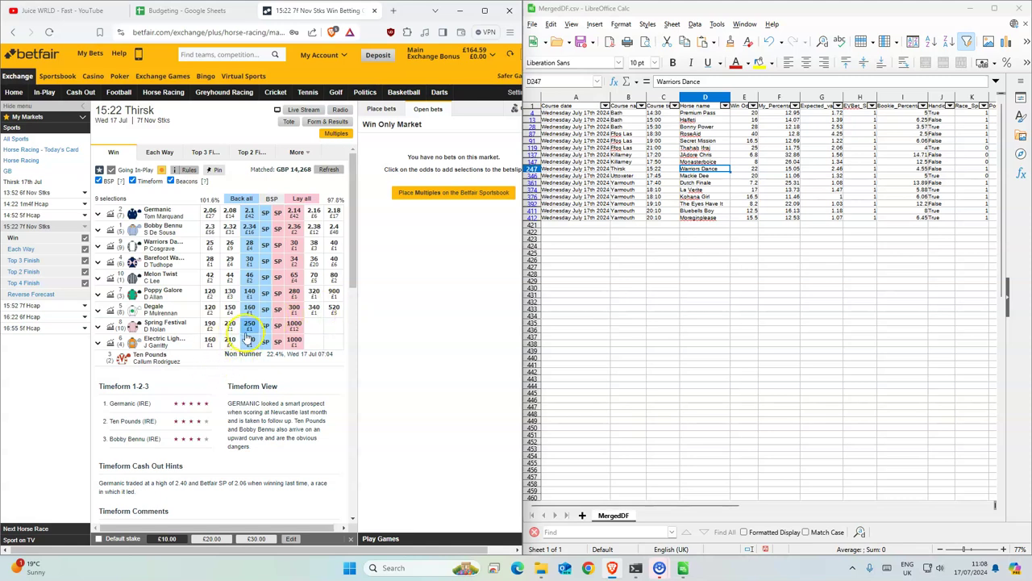
{"action": "left_click", "coordinate": [250, 244]}
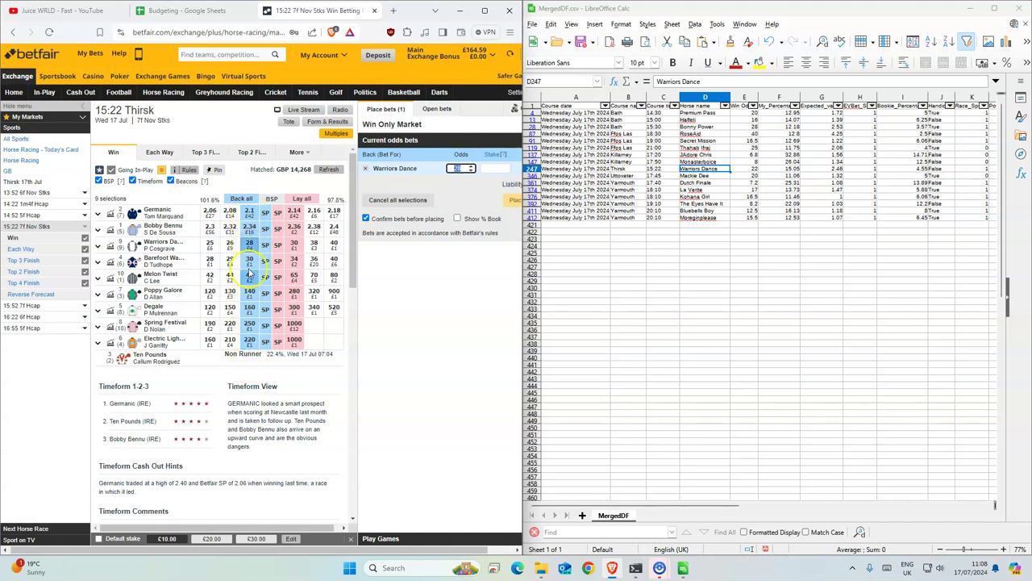
{"action": "left_click", "coordinate": [495, 168]}
{"action": "type", "text": "1"}
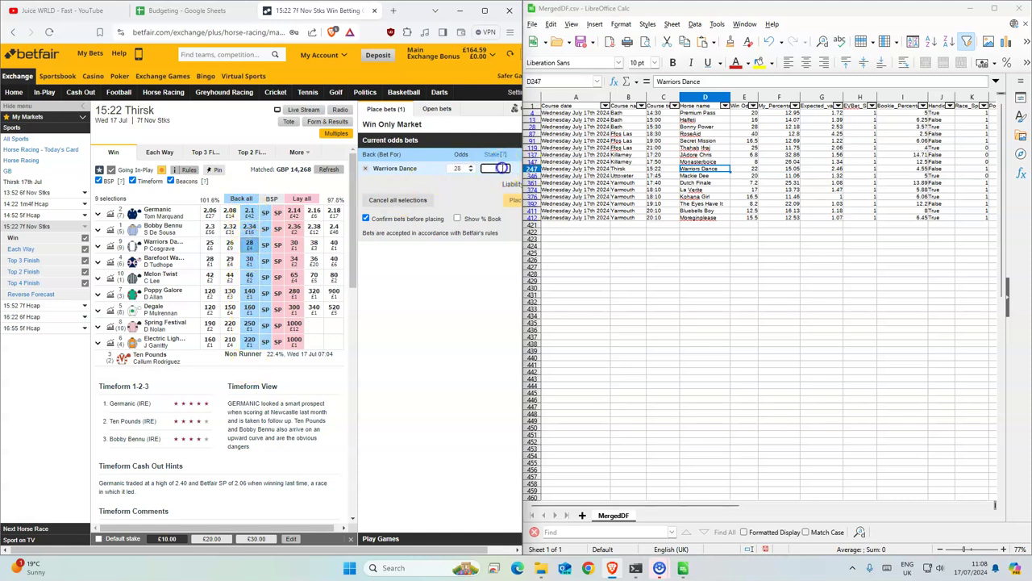
{"action": "left_click", "coordinate": [513, 200]}
{"action": "left_click", "coordinate": [509, 199]}
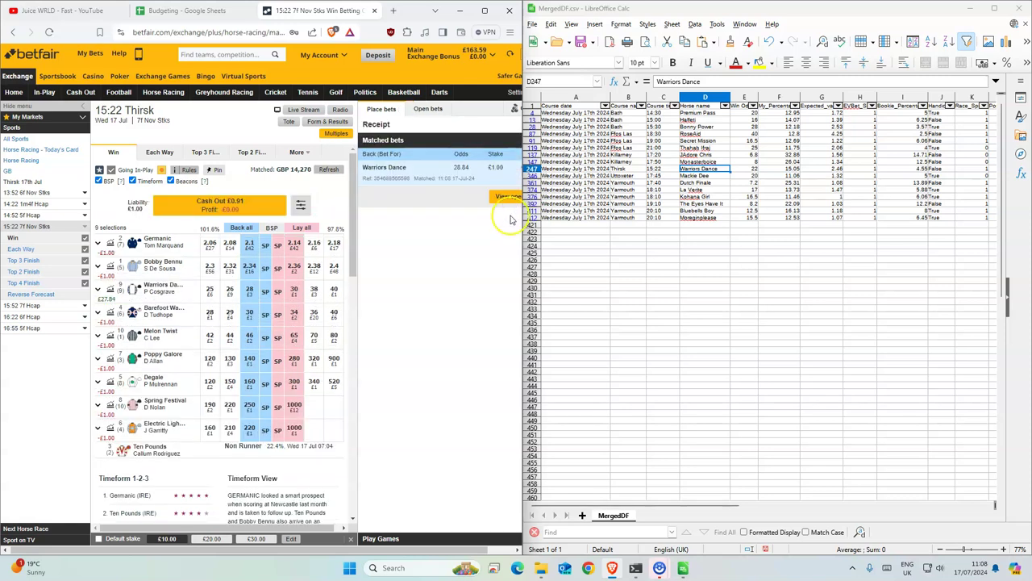
- Back Mackie Dee in the 17:45 Uttoxeter at odds of 20 for £1, with the unmatched bet set to take SP at in-play
{"action": "left_click", "coordinate": [695, 176]}
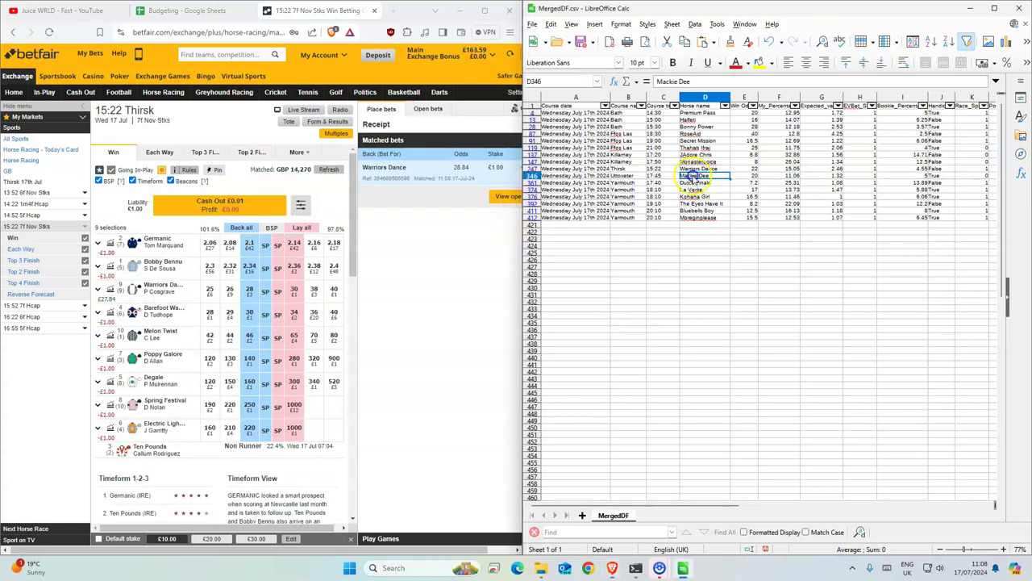
{"action": "left_click", "coordinate": [163, 92]}
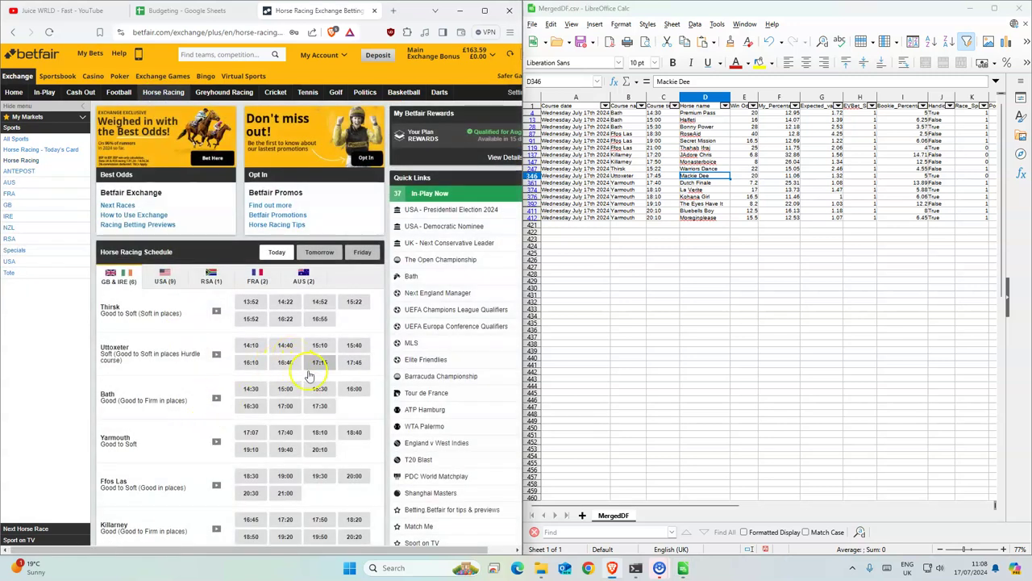
{"action": "left_click", "coordinate": [356, 363]}
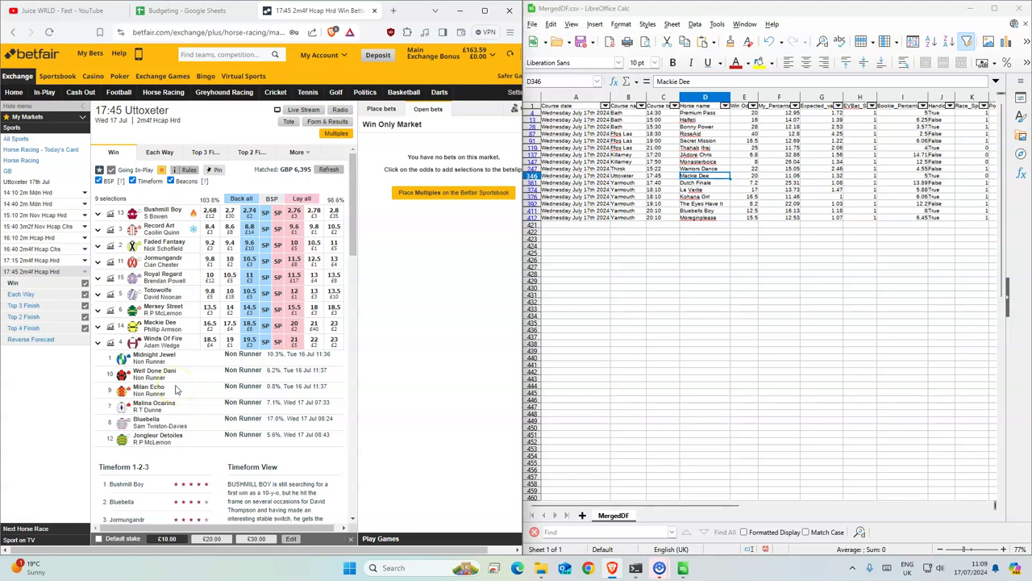
{"action": "left_click", "coordinate": [250, 322]}
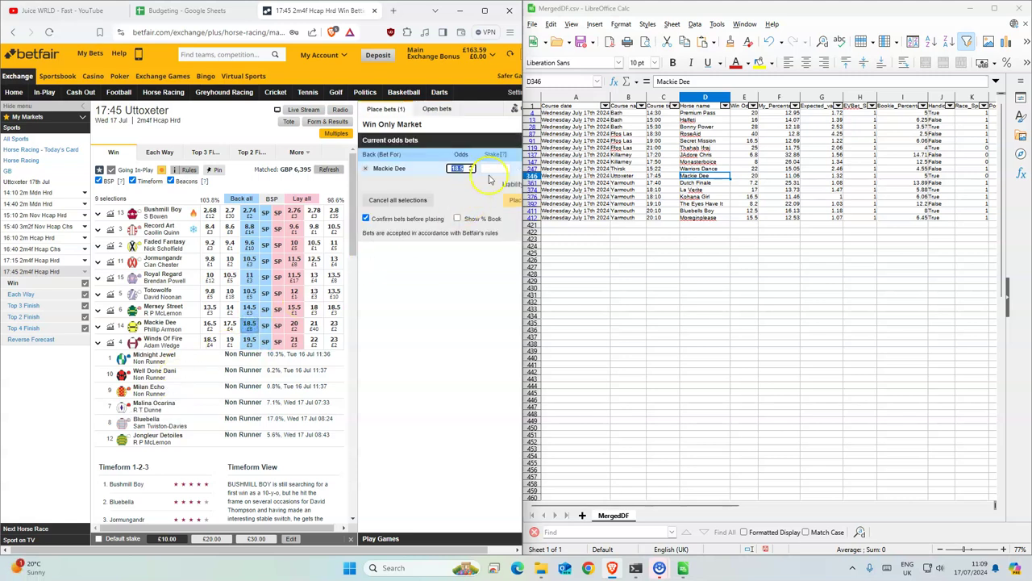
{"action": "left_click", "coordinate": [495, 168]}
{"action": "type", "text": "1"}
{"action": "left_click", "coordinate": [511, 201]}
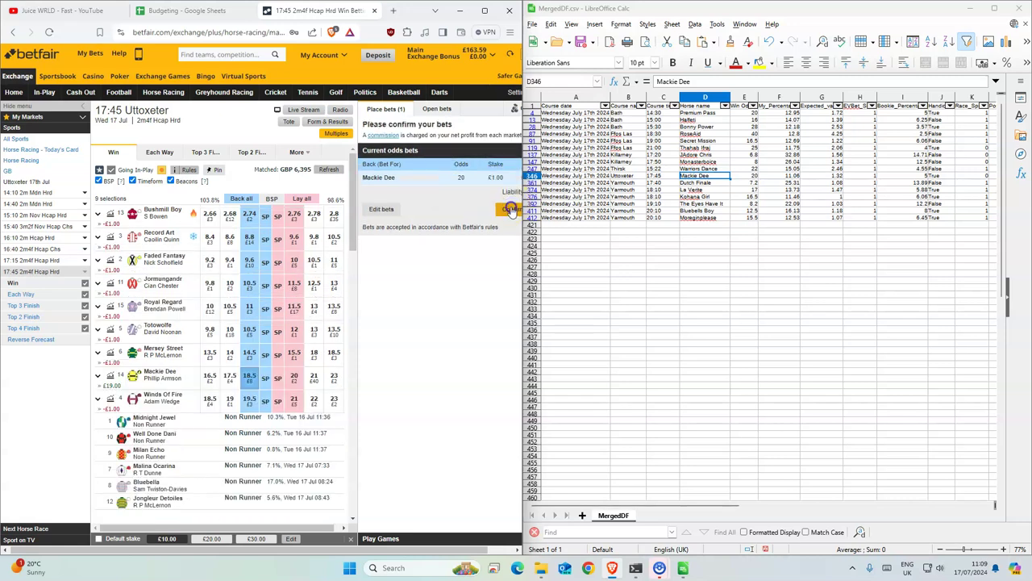
{"action": "left_click", "coordinate": [510, 208]}
{"action": "left_click", "coordinate": [476, 149]}
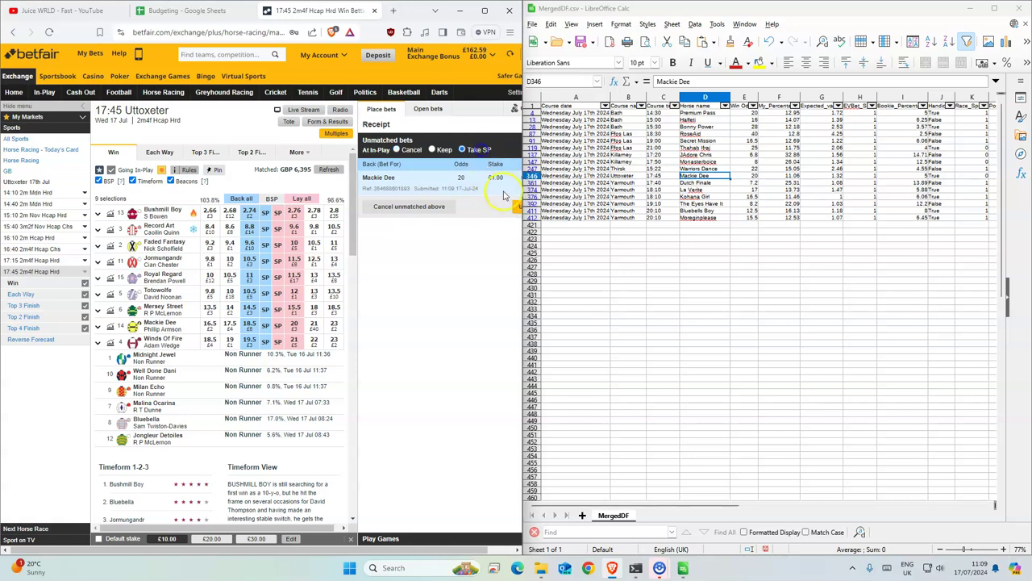
{"action": "left_click", "coordinate": [516, 208]}
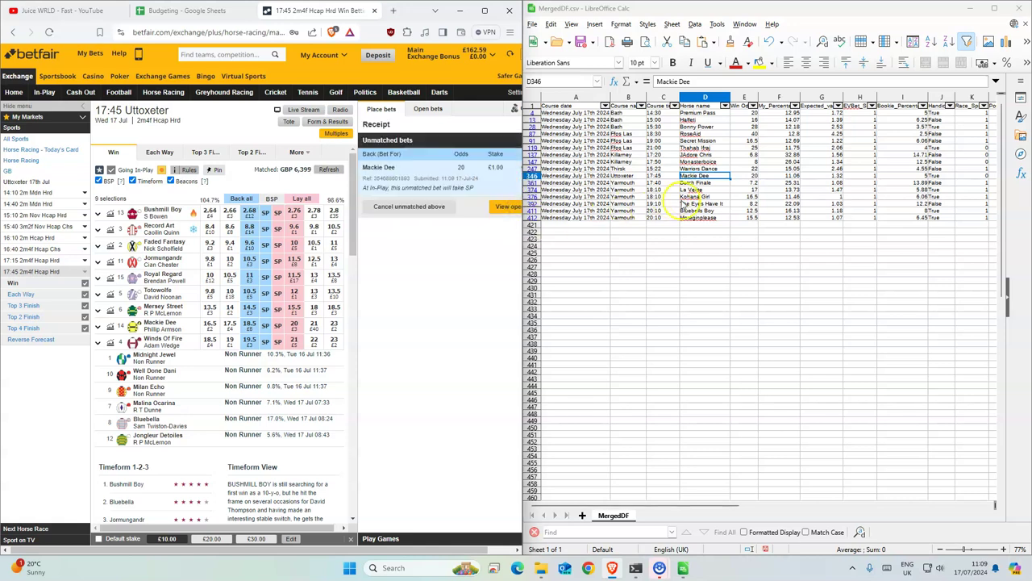
- Open the 17:40 Yarmouth race from the racing schedule and back Dutch Finale at odds of 7.8 for £1
{"action": "left_click", "coordinate": [694, 183]}
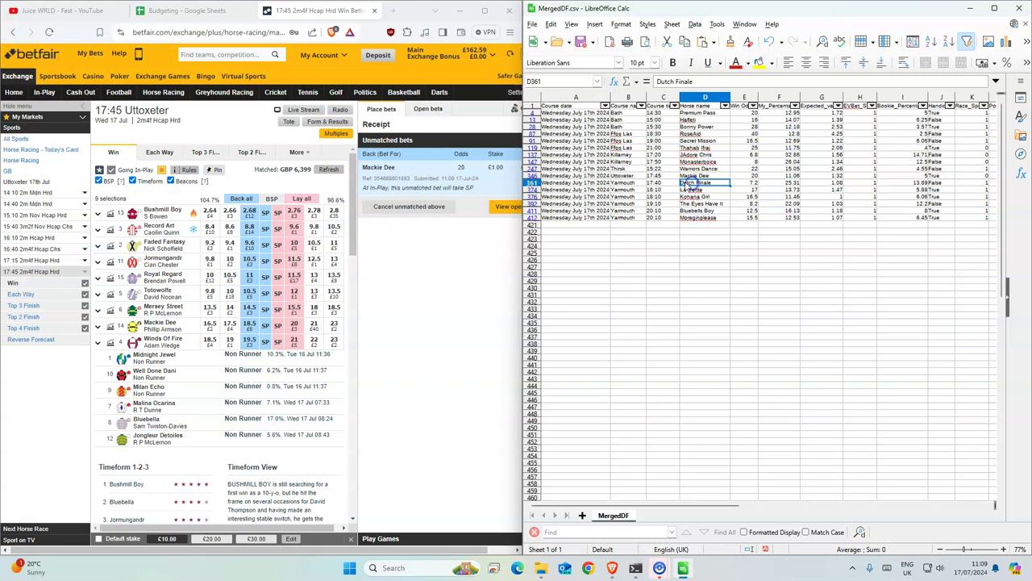
{"action": "left_click", "coordinate": [161, 92]}
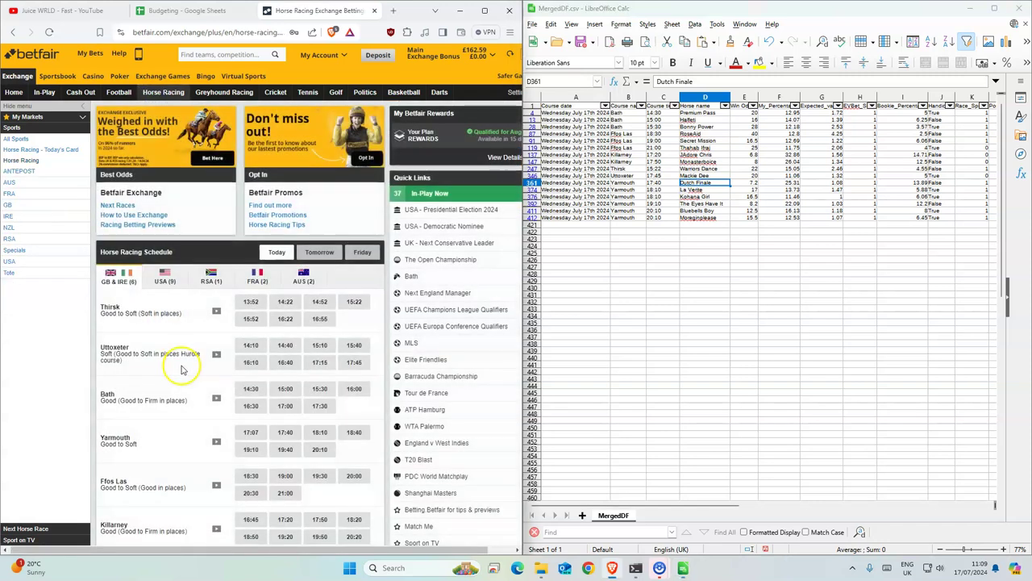
{"action": "left_click", "coordinate": [286, 432]}
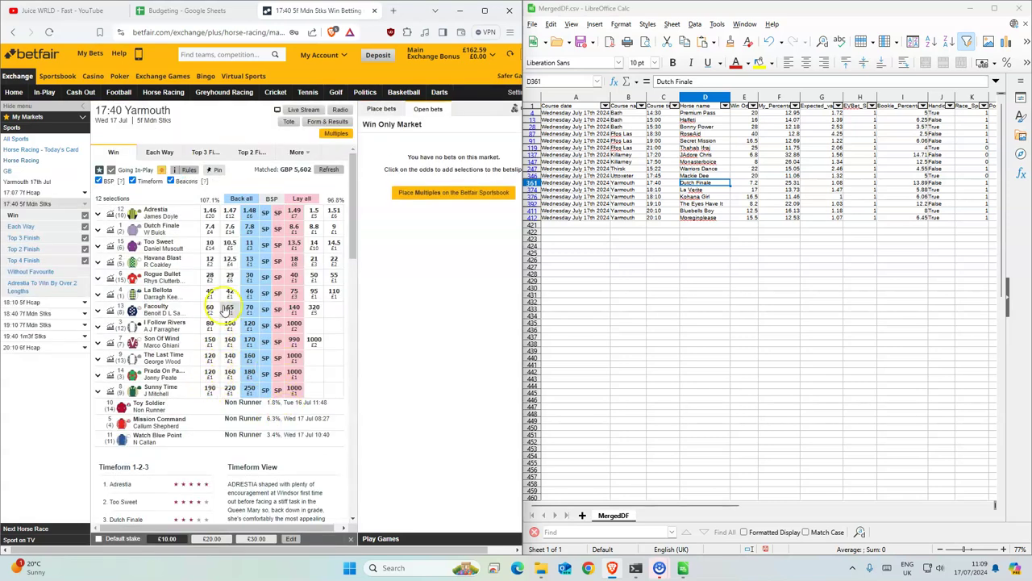
{"action": "left_click", "coordinate": [251, 229]}
{"action": "left_click", "coordinate": [499, 180]}
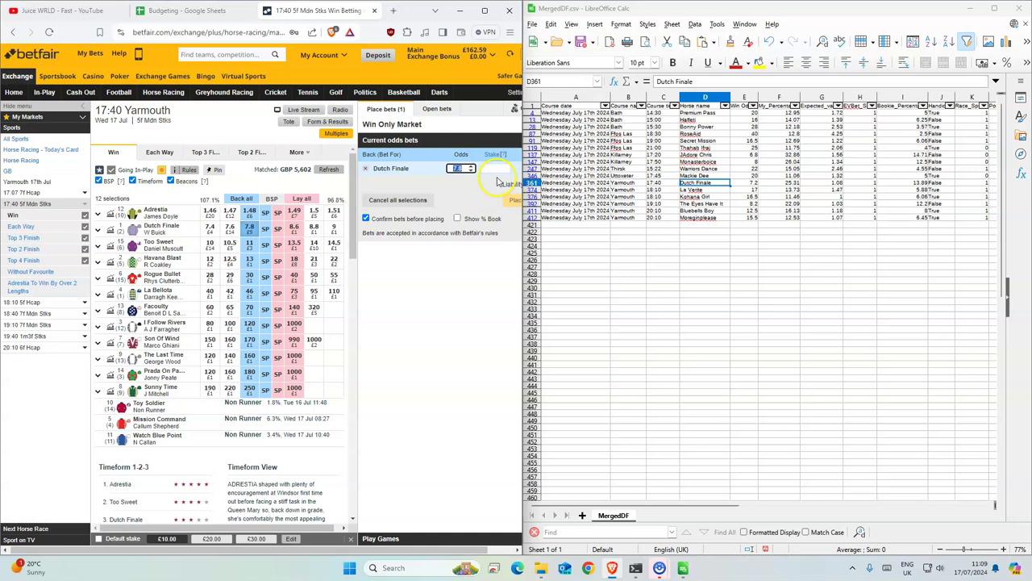
{"action": "type", "text": "1"}
{"action": "left_click", "coordinate": [514, 200]}
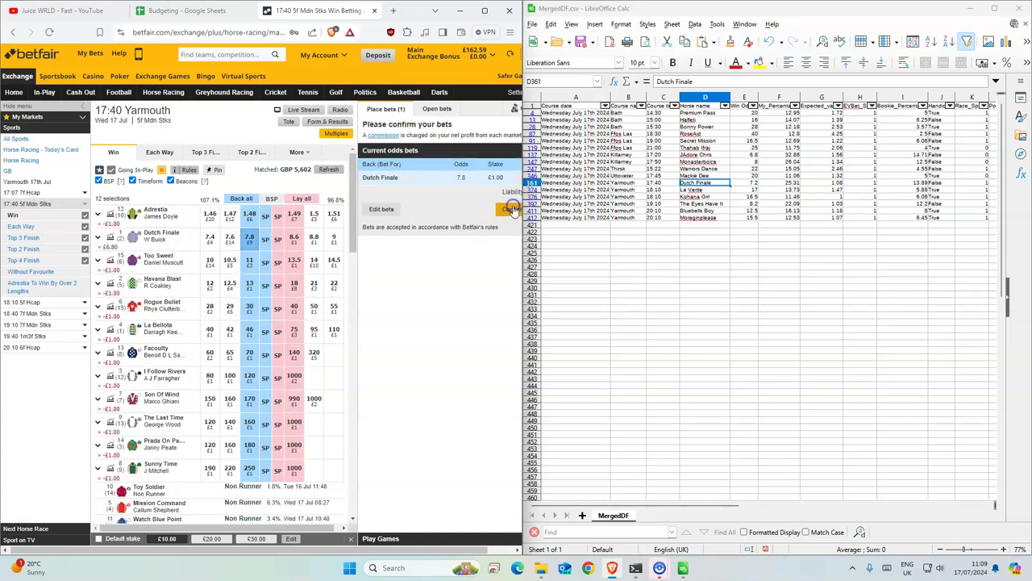
{"action": "left_click", "coordinate": [513, 206]}
- In the 18:10 Yarmouth race, back La Verite at odds of 18.5 and Kohana Girl at 17 for £1 each
{"action": "left_click", "coordinate": [708, 190]}
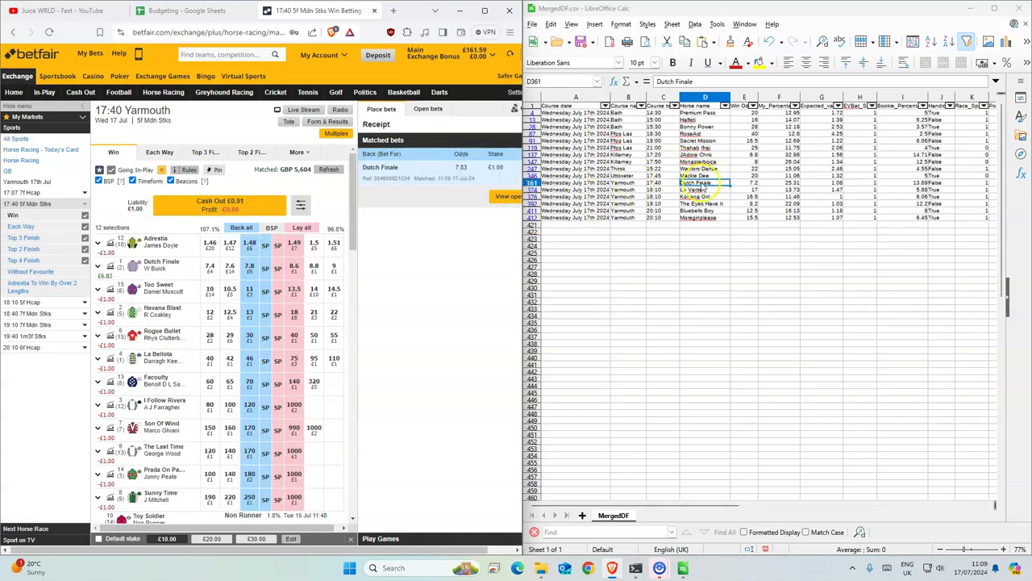
{"action": "left_click", "coordinate": [31, 301]}
{"action": "left_click_drag", "start_coordinate": [691, 190], "coordinate": [692, 198]}
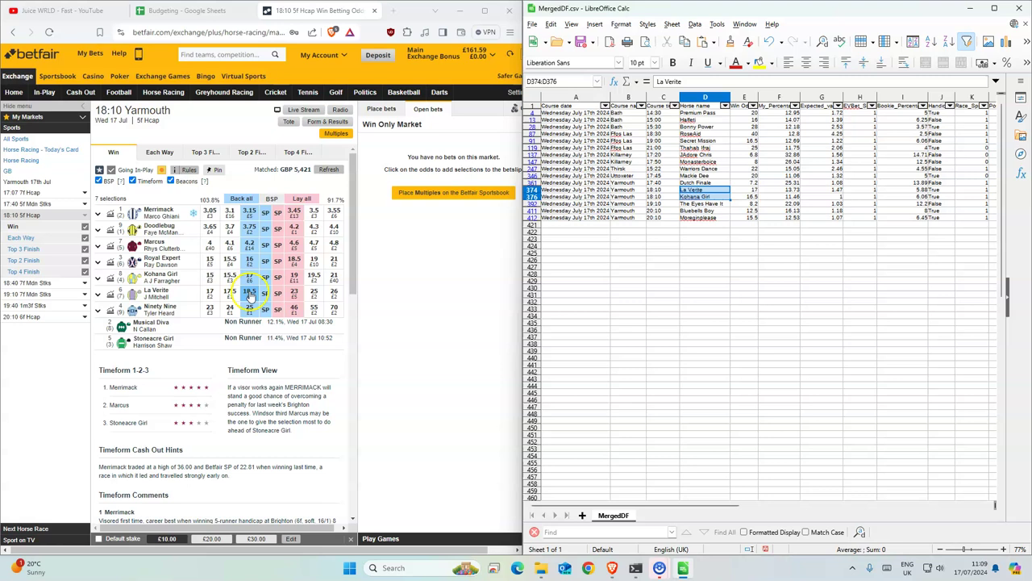
{"action": "left_click", "coordinate": [249, 294]}
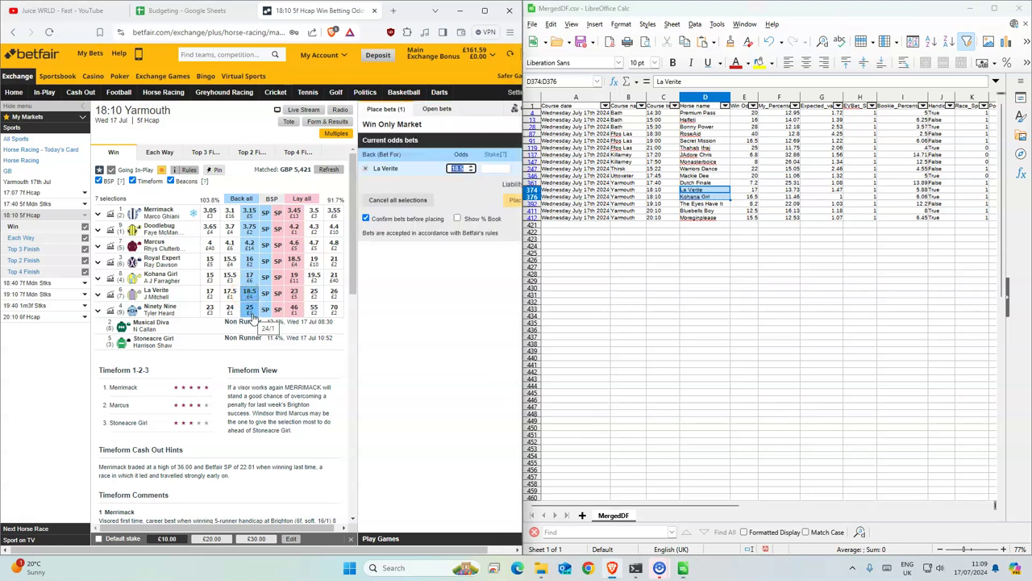
{"action": "left_click", "coordinate": [249, 277]}
{"action": "left_click", "coordinate": [500, 168]}
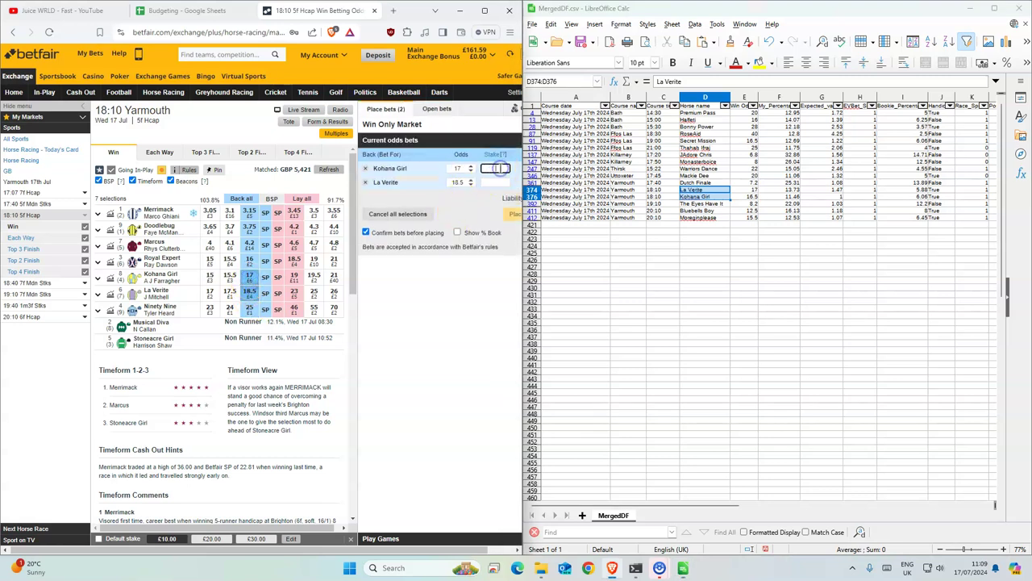
{"action": "type", "text": "1"}
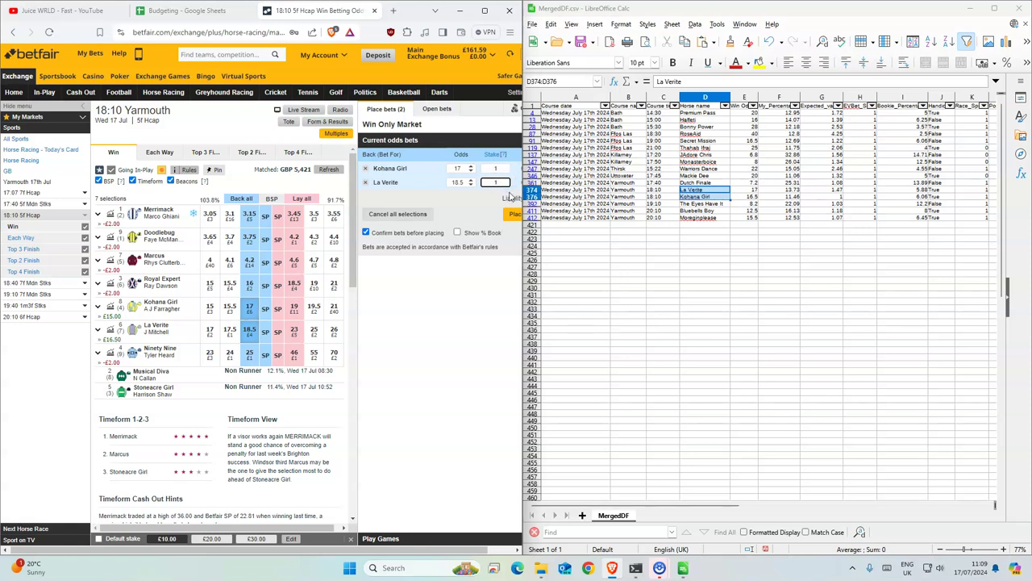
{"action": "left_click", "coordinate": [510, 215]}
{"action": "left_click", "coordinate": [506, 223]}
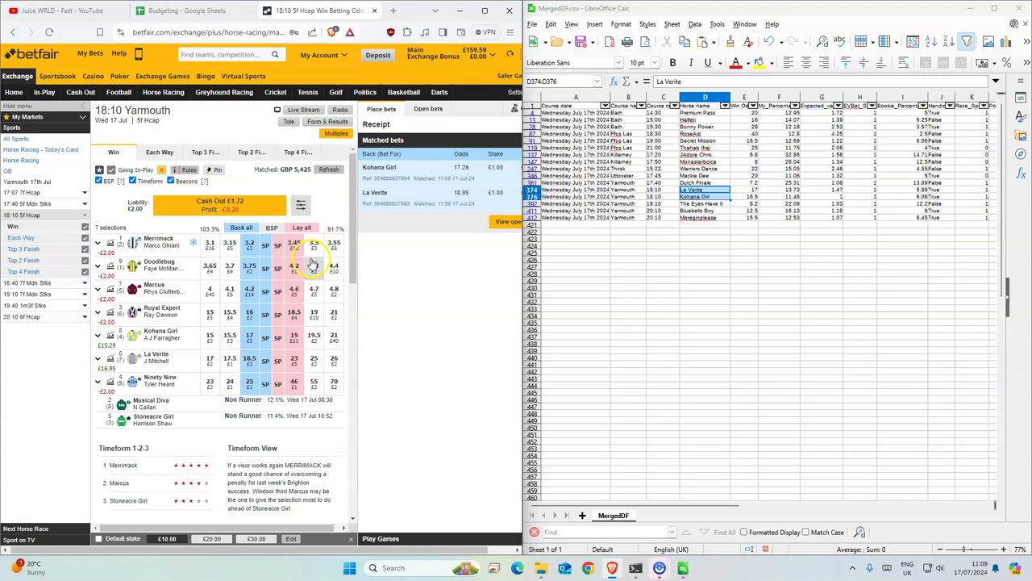
- Place a £1 back bet on The Eyes Have It at odds of 10 in the 19:10 Yarmouth race
{"action": "left_click", "coordinate": [22, 294]}
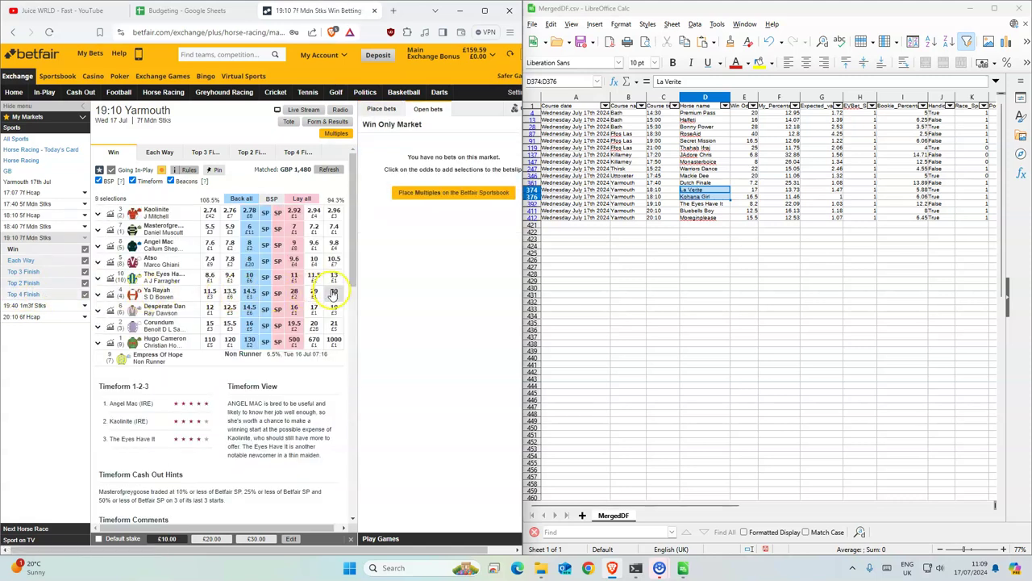
{"action": "left_click", "coordinate": [248, 278]}
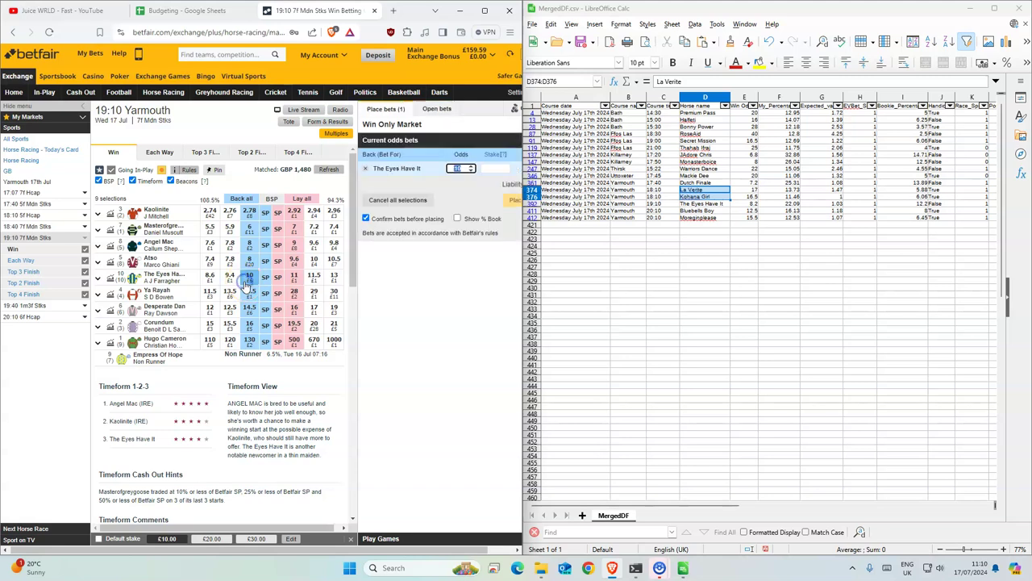
{"action": "left_click", "coordinate": [504, 168]}
{"action": "type", "text": "1"}
{"action": "left_click", "coordinate": [511, 207]}
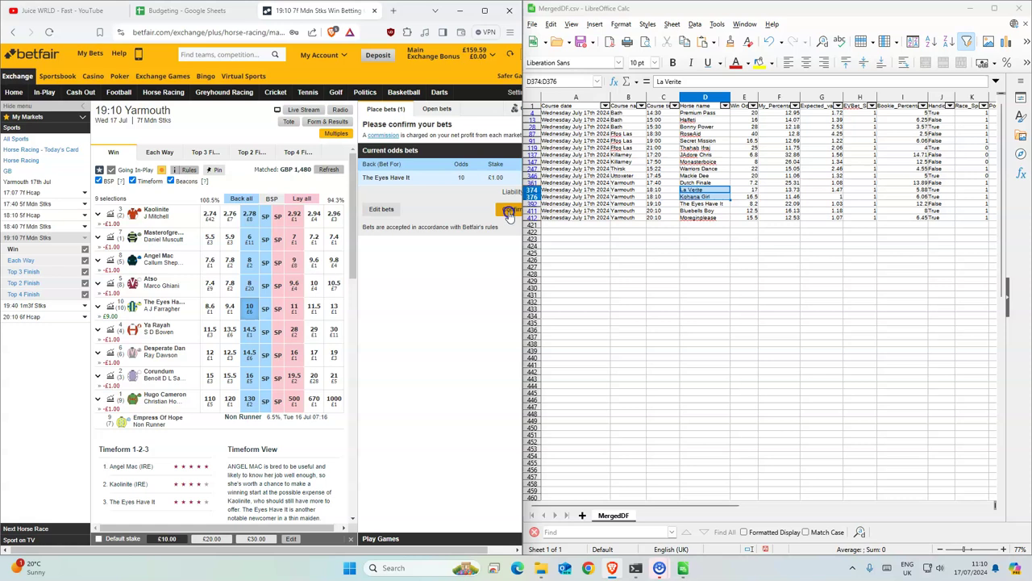
{"action": "left_click", "coordinate": [511, 201]}
- In the 20:10 Yarmouth race, back Bluebells Boy at odds of 14 and Moreginplease at 15.5 for £1 each
{"action": "left_click", "coordinate": [749, 204]}
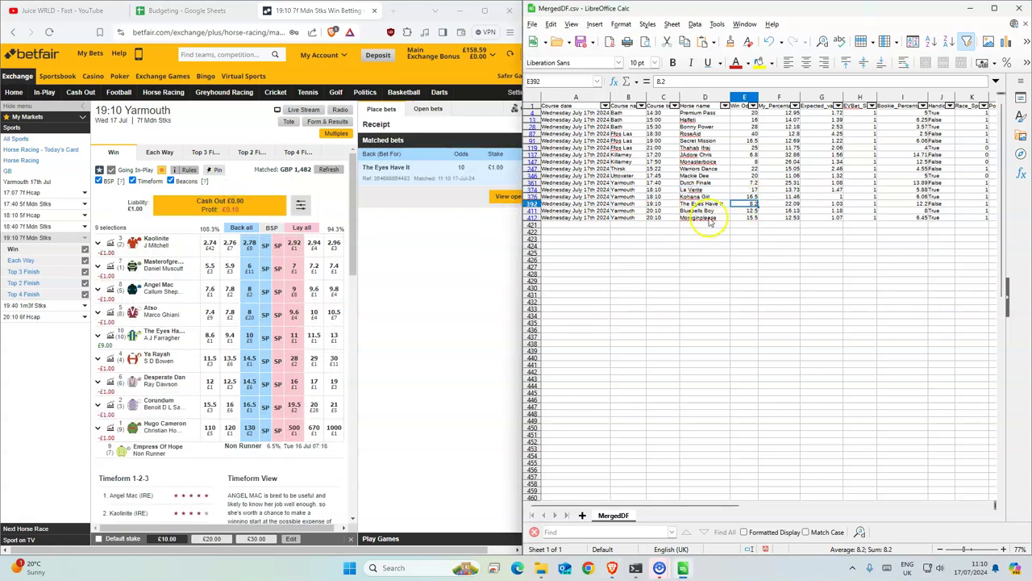
{"action": "left_click_drag", "start_coordinate": [745, 210], "coordinate": [745, 218]}
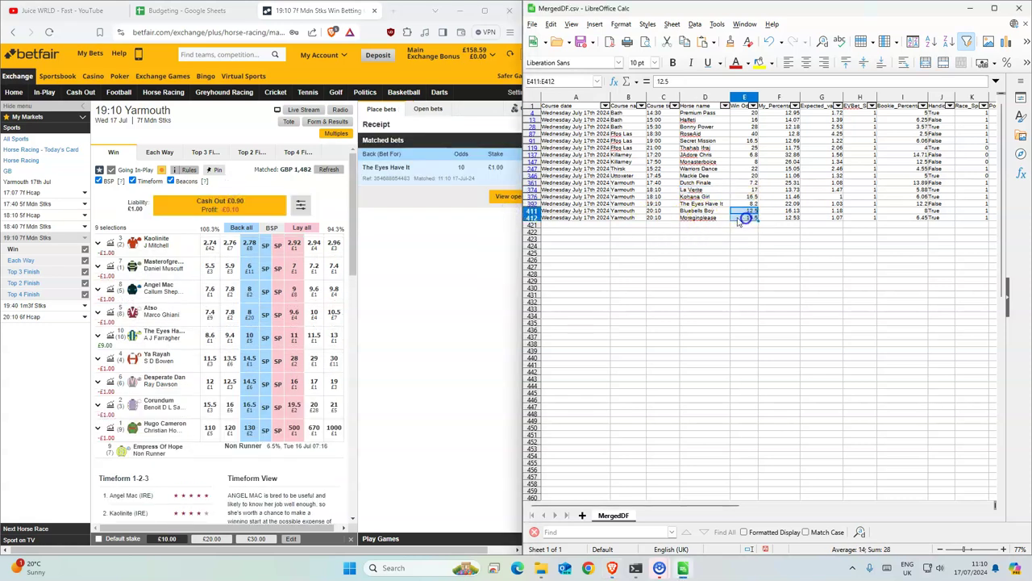
{"action": "left_click", "coordinate": [24, 316]}
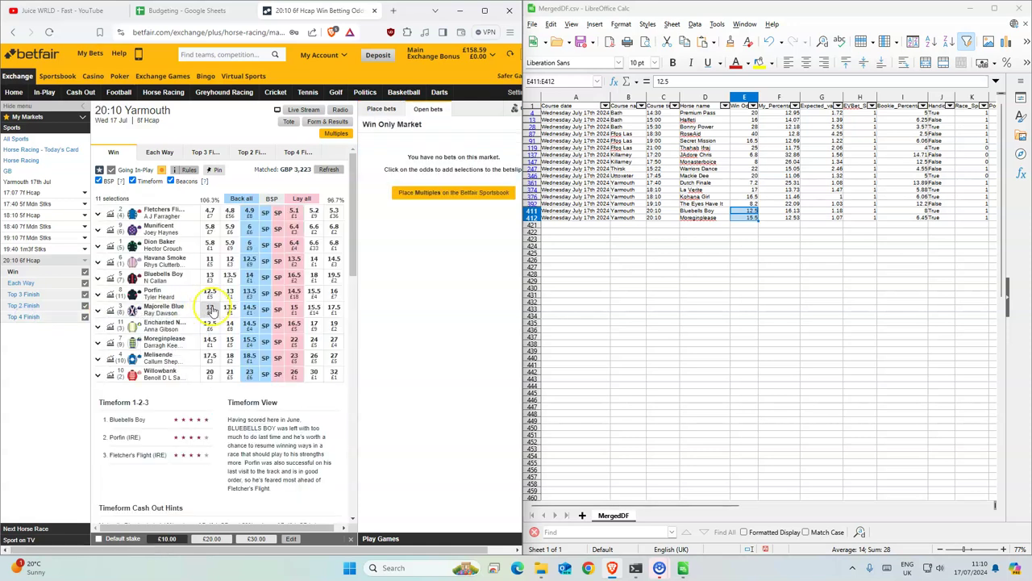
{"action": "left_click", "coordinate": [250, 278]}
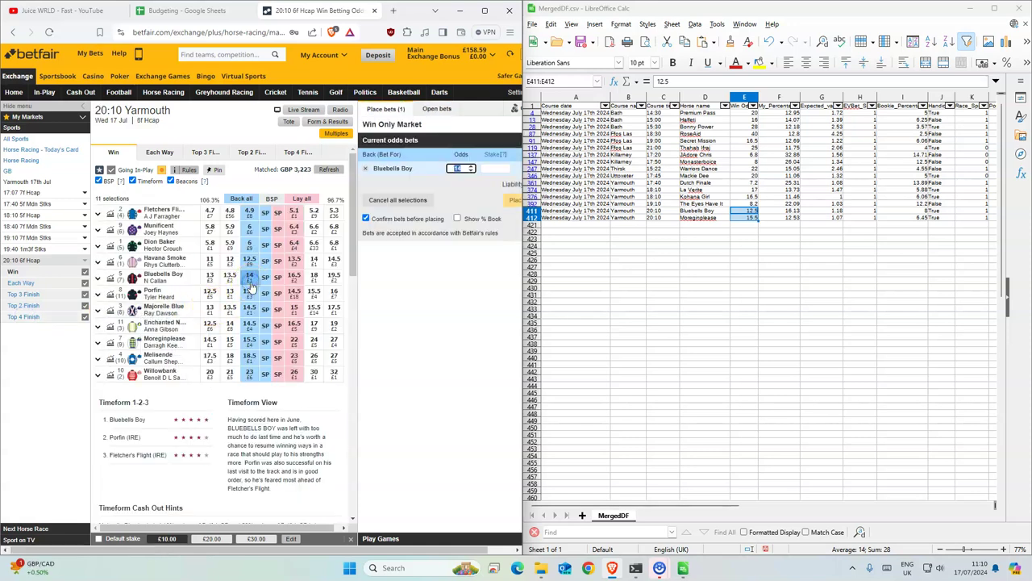
{"action": "left_click", "coordinate": [247, 345]}
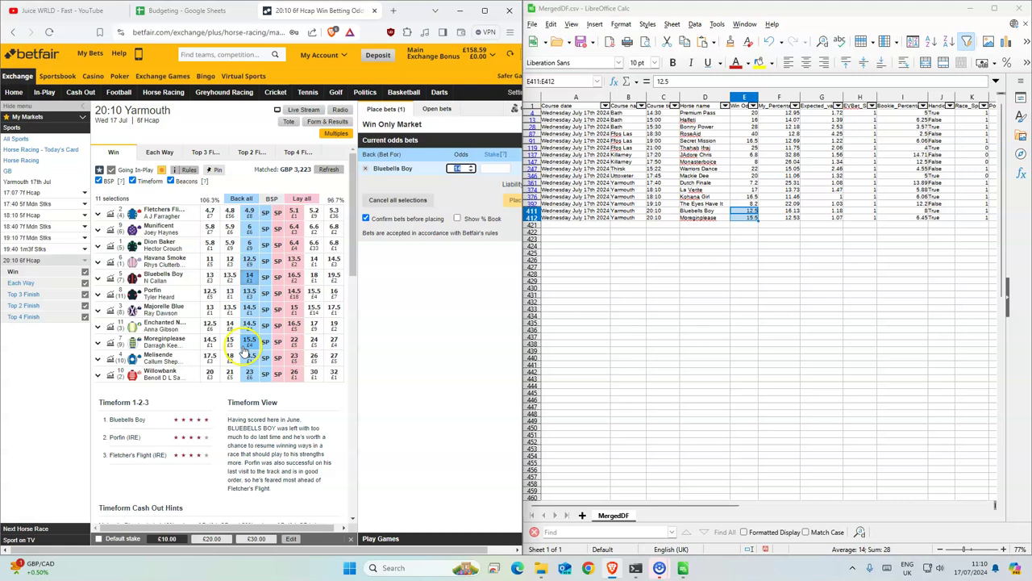
{"action": "left_click", "coordinate": [247, 344]}
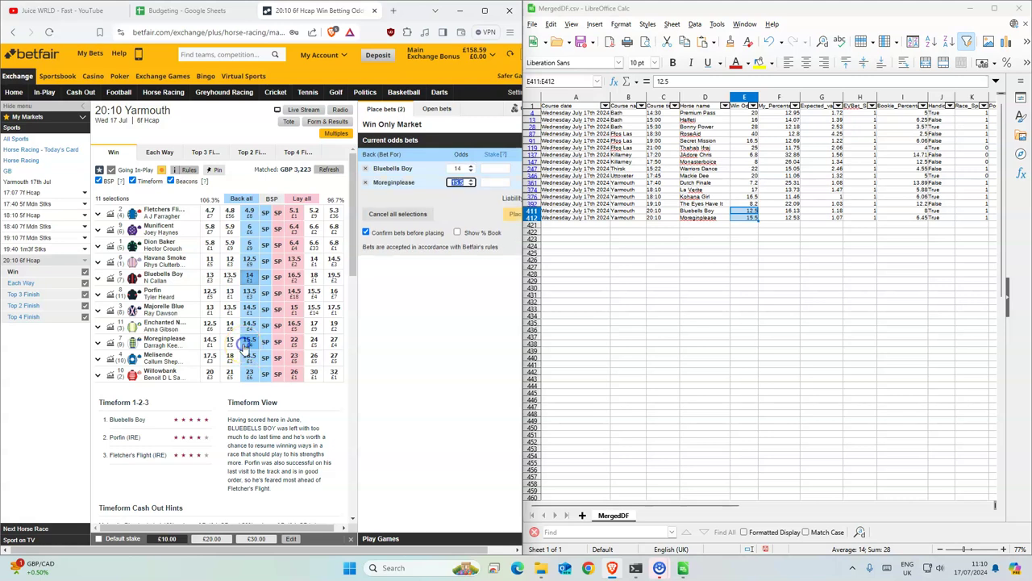
{"action": "left_click", "coordinate": [330, 280]}
{"action": "left_click", "coordinate": [513, 216]}
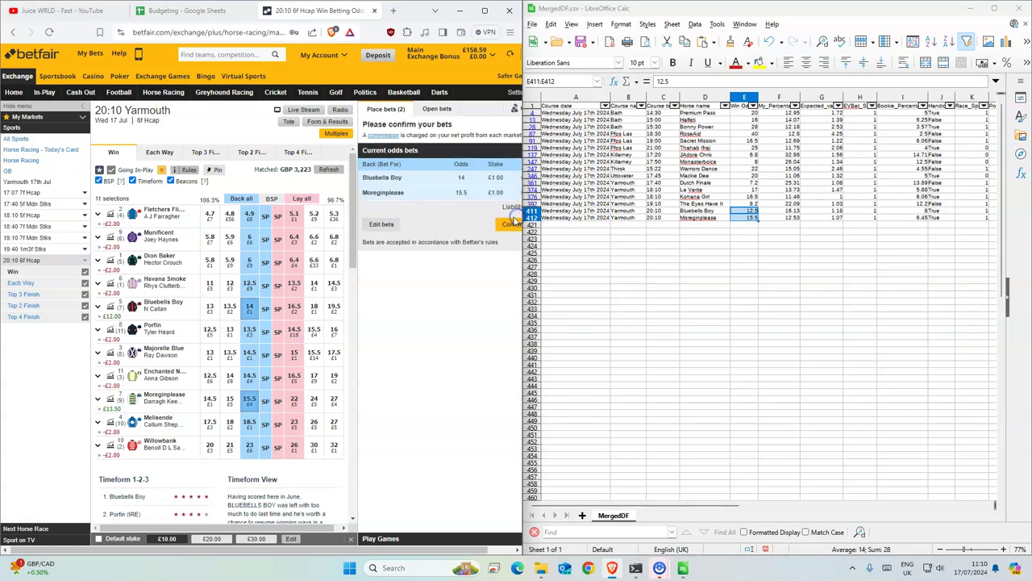
{"action": "left_click", "coordinate": [509, 225]}
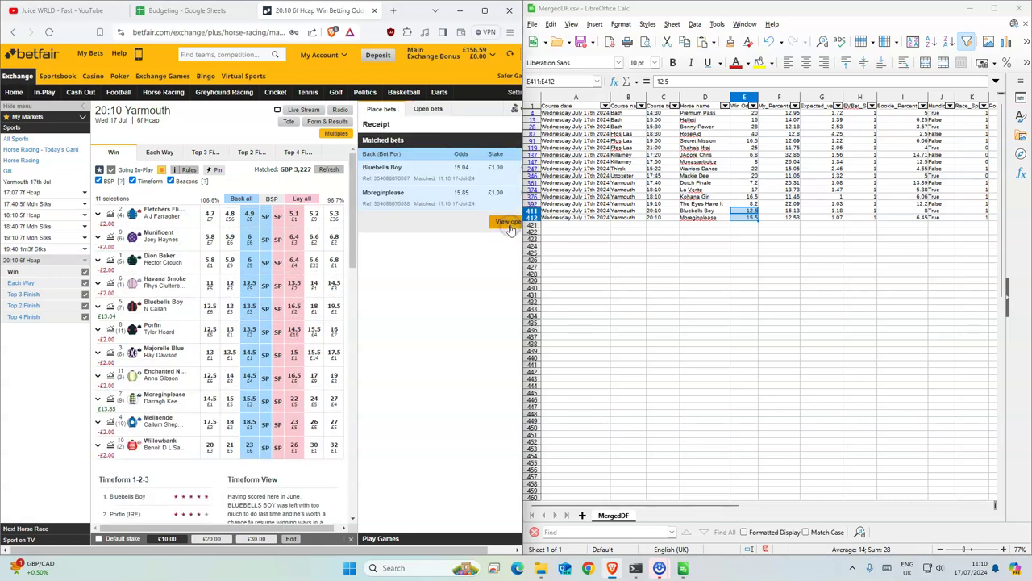
{"action": "left_click", "coordinate": [457, 266]}
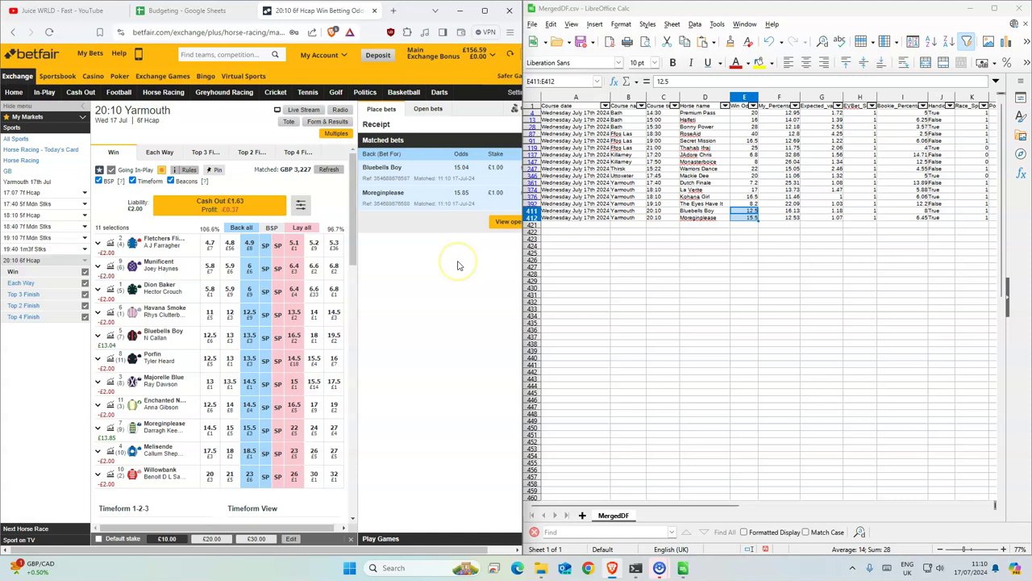
{"action": "left_click", "coordinate": [717, 238]}
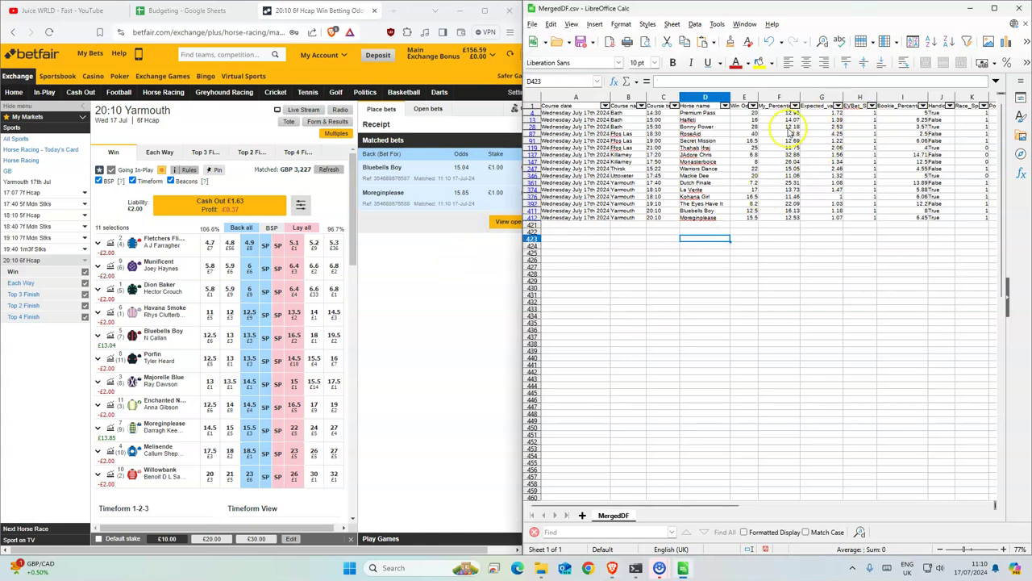